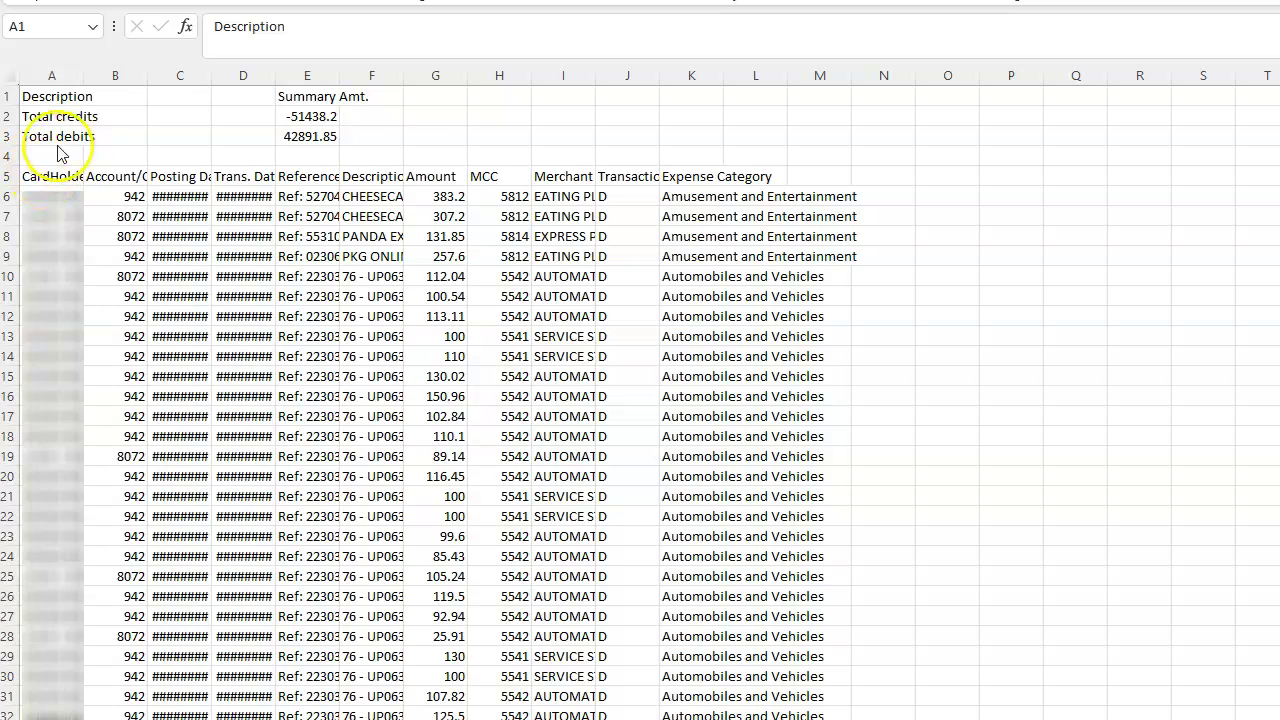
- Delete rows 1 to 4 containing the credit and debit summary above the transaction table's header row
{"action": "left_click_drag", "start_coordinate": [10, 156], "coordinate": [22, 100]}
{"action": "right_click", "coordinate": [164, 114]}
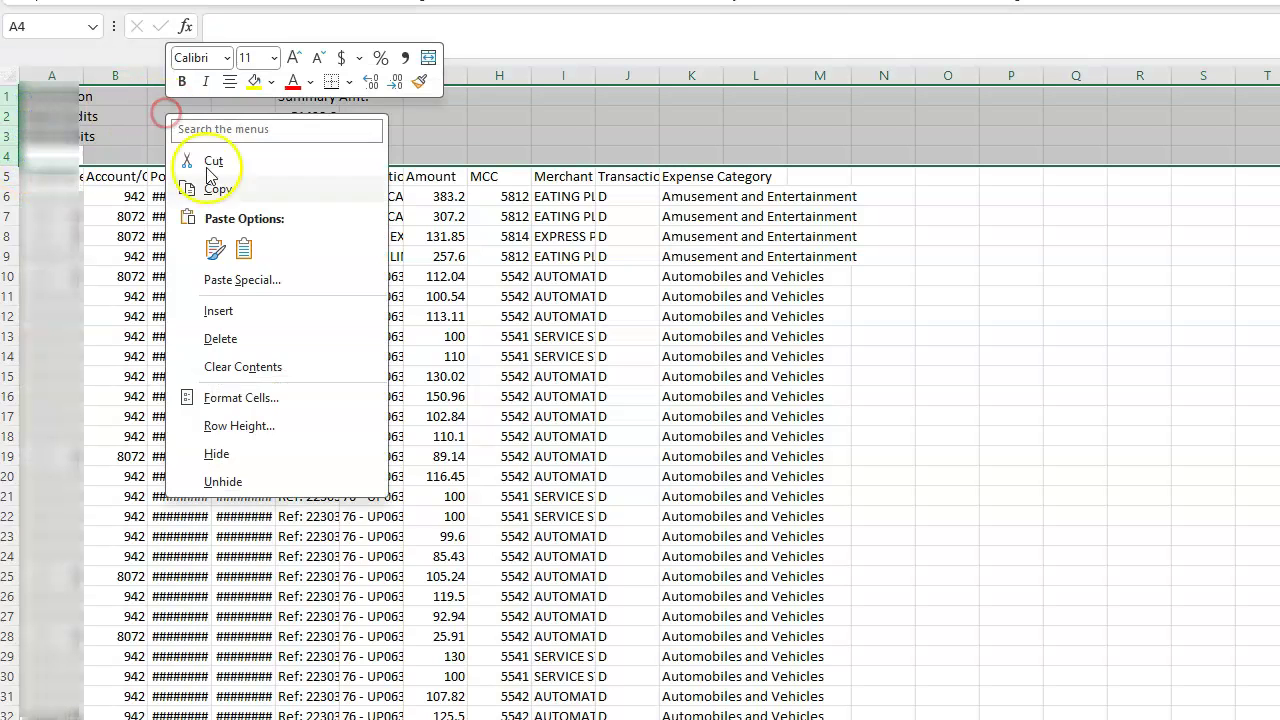
{"action": "left_click", "coordinate": [218, 337]}
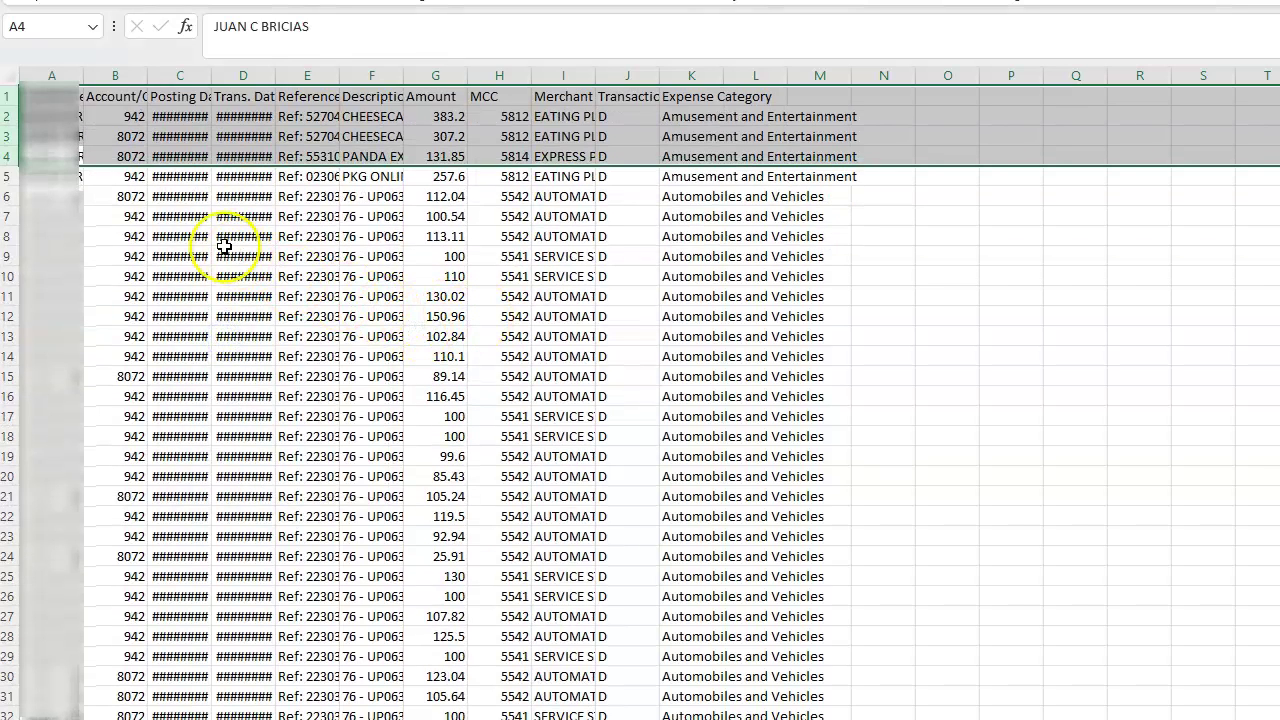
- Delete the cardholder name and account columns (A and B) from the transaction sheet
{"action": "left_click_drag", "start_coordinate": [118, 136], "coordinate": [115, 120]}
{"action": "left_click_drag", "start_coordinate": [53, 78], "coordinate": [115, 78]}
{"action": "right_click", "coordinate": [86, 243]}
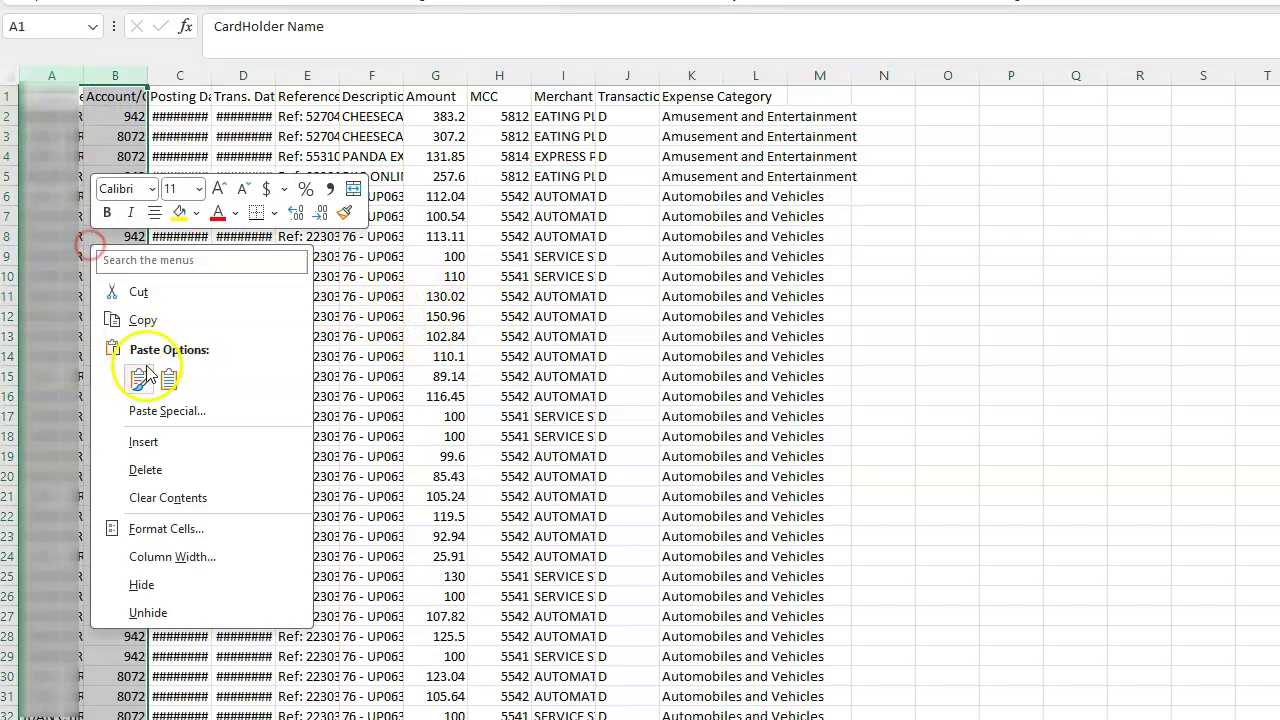
{"action": "left_click", "coordinate": [147, 469]}
{"action": "left_click", "coordinate": [857, 292]}
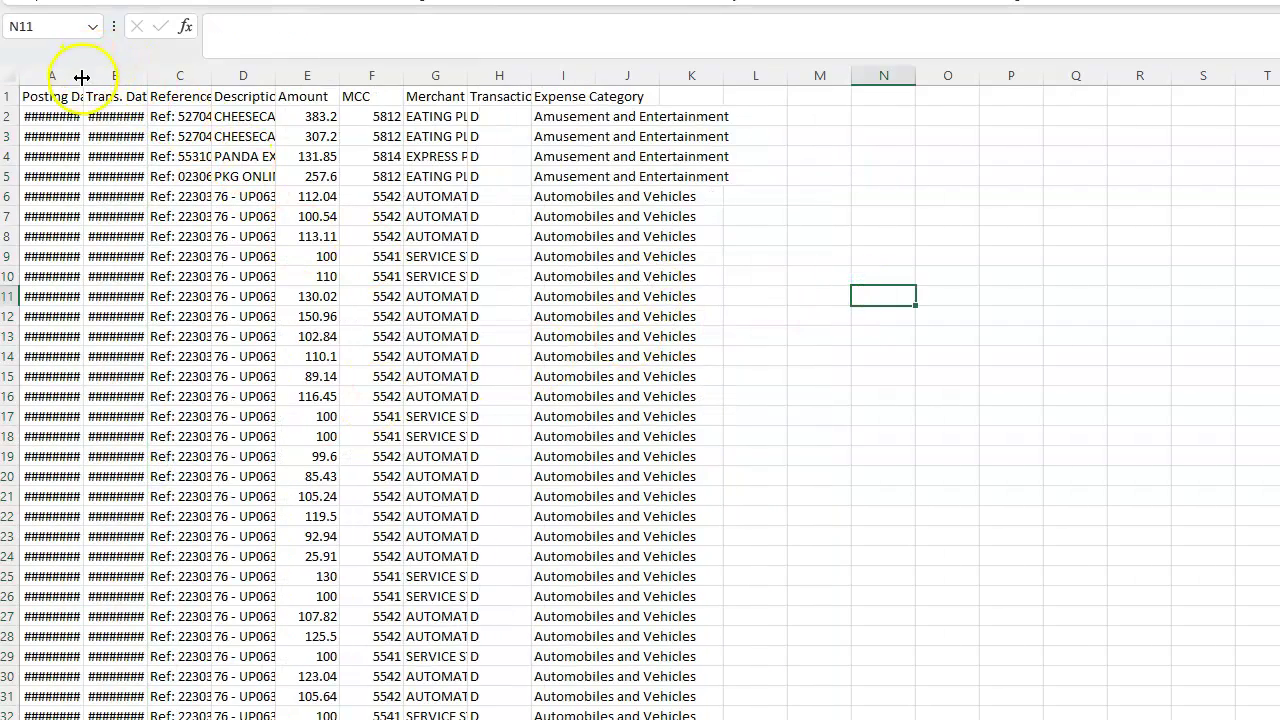
- Widen the Posting Date column so its dates are readable, and delete the Trans. Date column
{"action": "left_click_drag", "start_coordinate": [83, 77], "coordinate": [135, 77]}
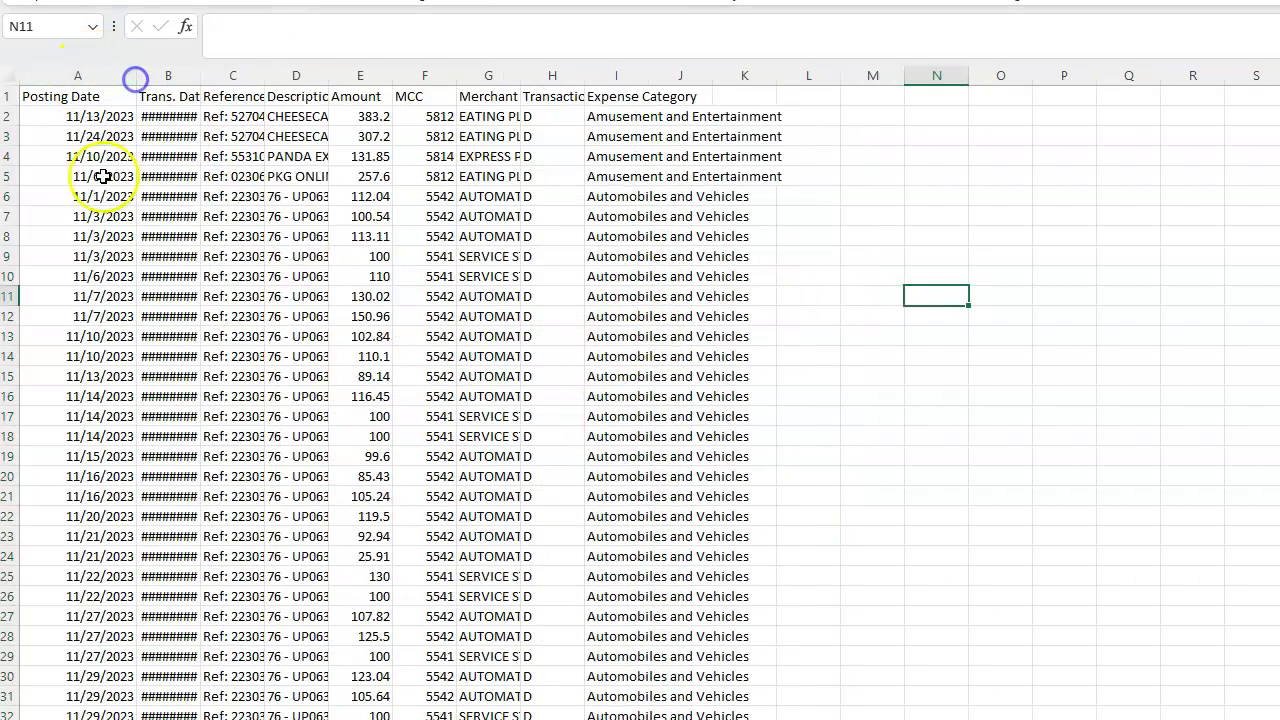
{"action": "left_click", "coordinate": [180, 77]}
{"action": "right_click", "coordinate": [188, 78]}
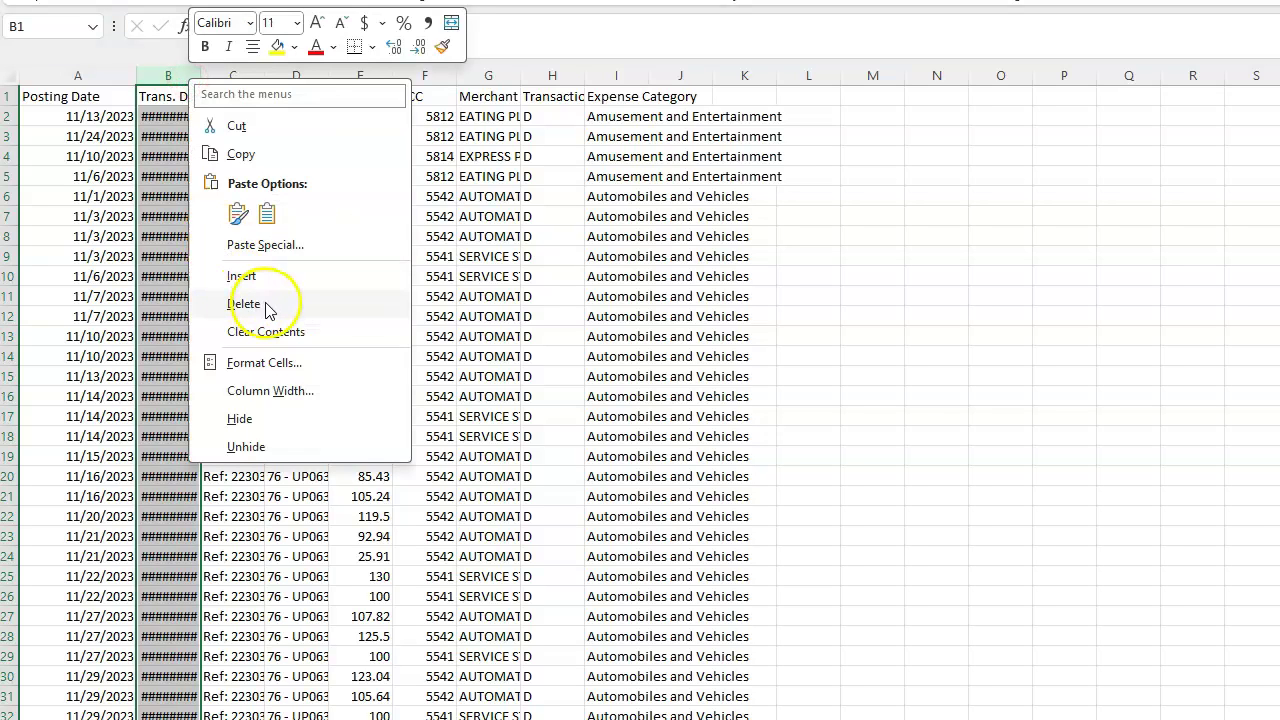
{"action": "left_click", "coordinate": [245, 303]}
- Widen the Reference ID and Description columns, and delete the Reference ID column
{"action": "left_click_drag", "start_coordinate": [200, 78], "coordinate": [498, 86]}
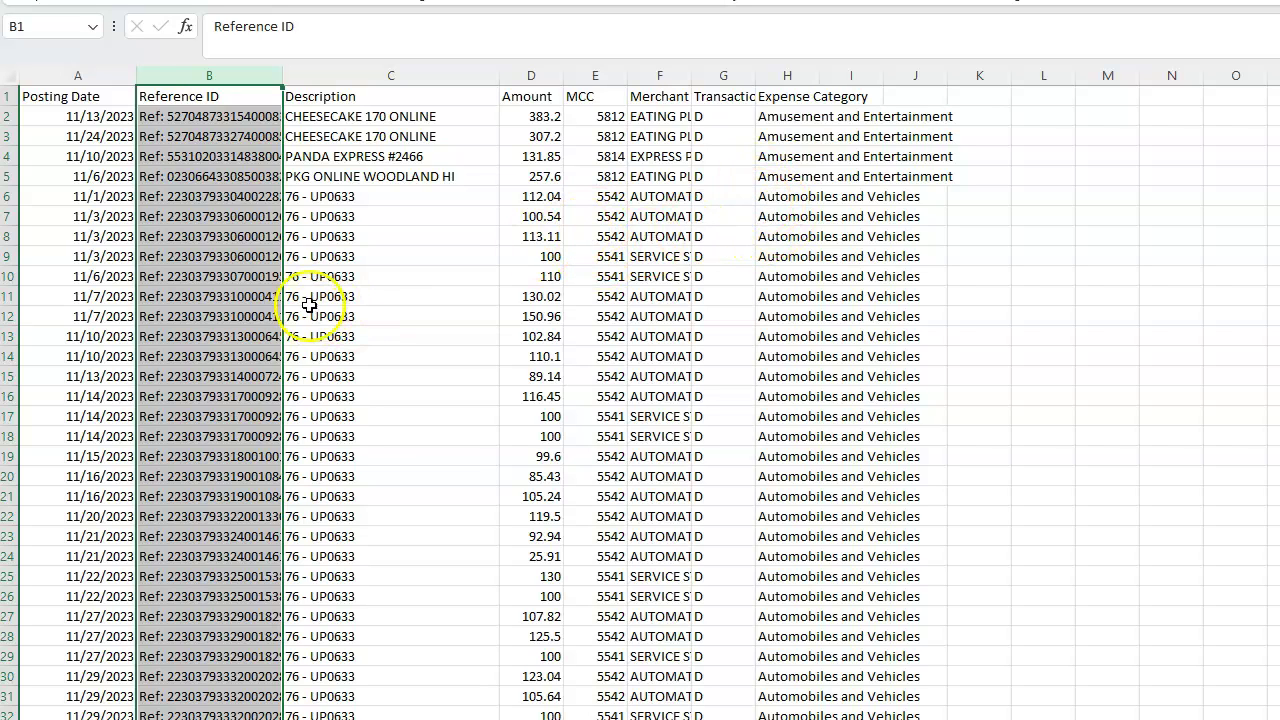
{"action": "left_click", "coordinate": [179, 81]}
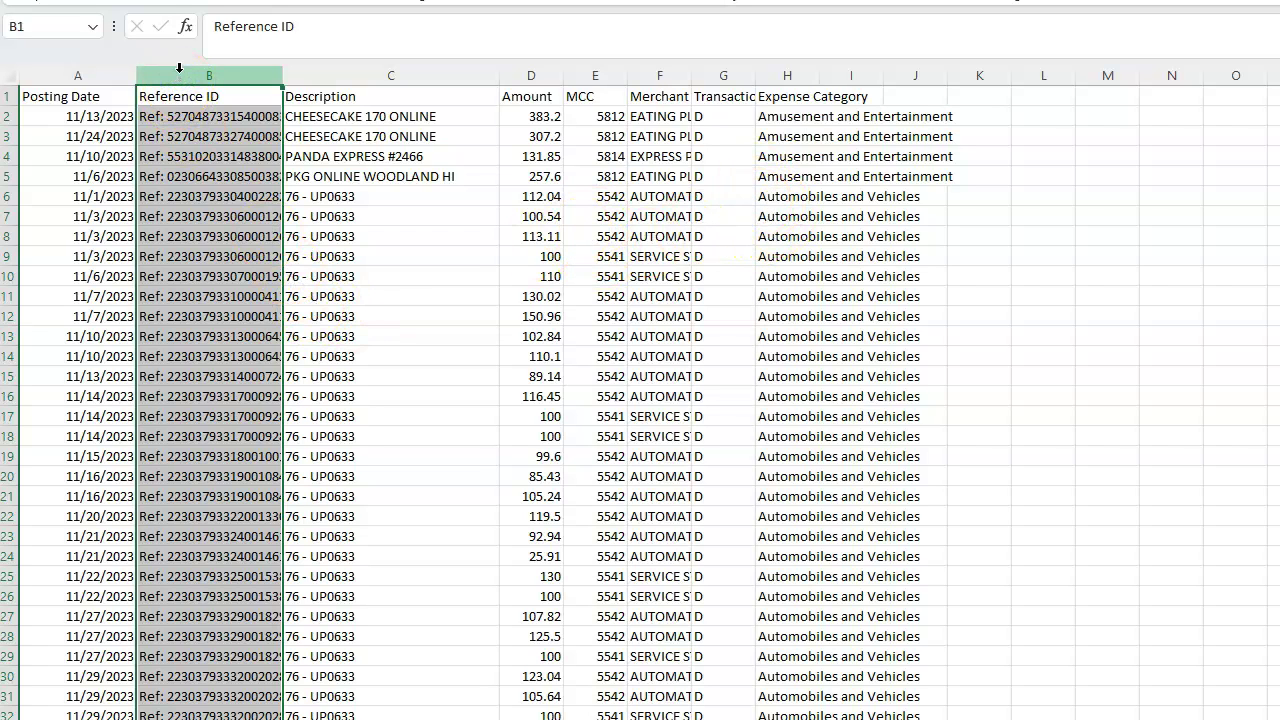
{"action": "right_click", "coordinate": [179, 68]}
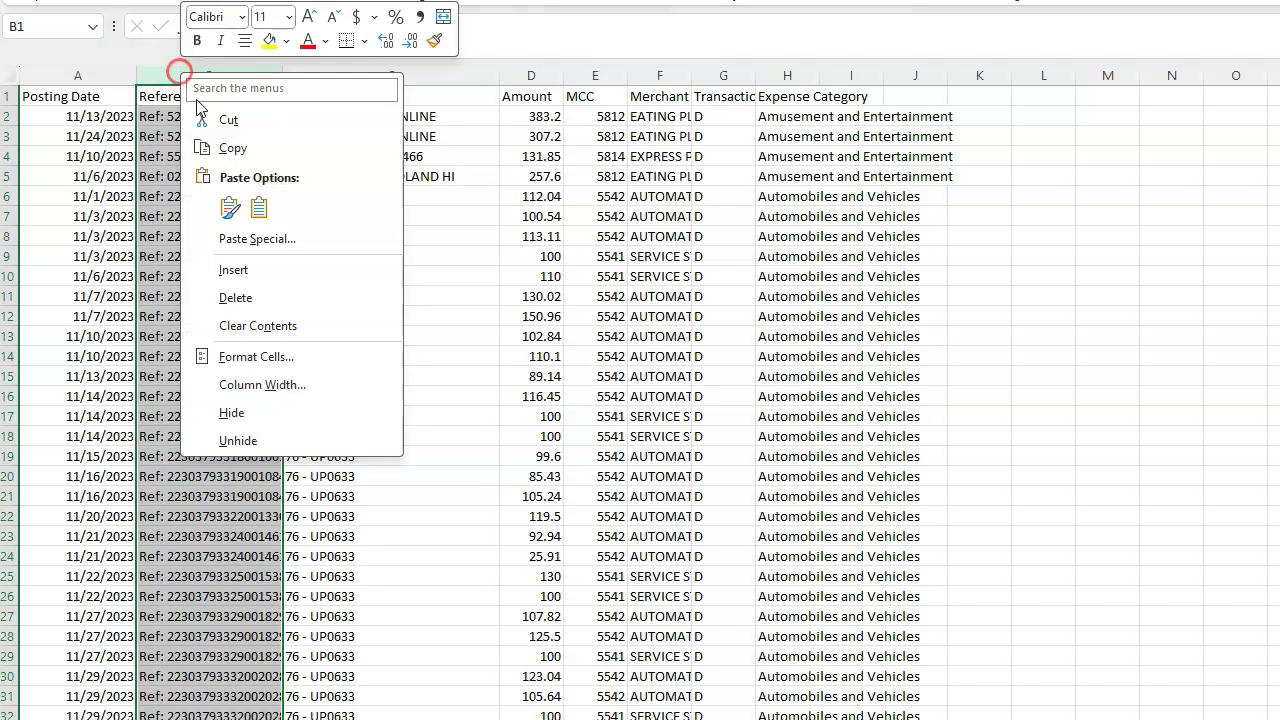
{"action": "left_click", "coordinate": [232, 295]}
{"action": "left_click", "coordinate": [900, 237]}
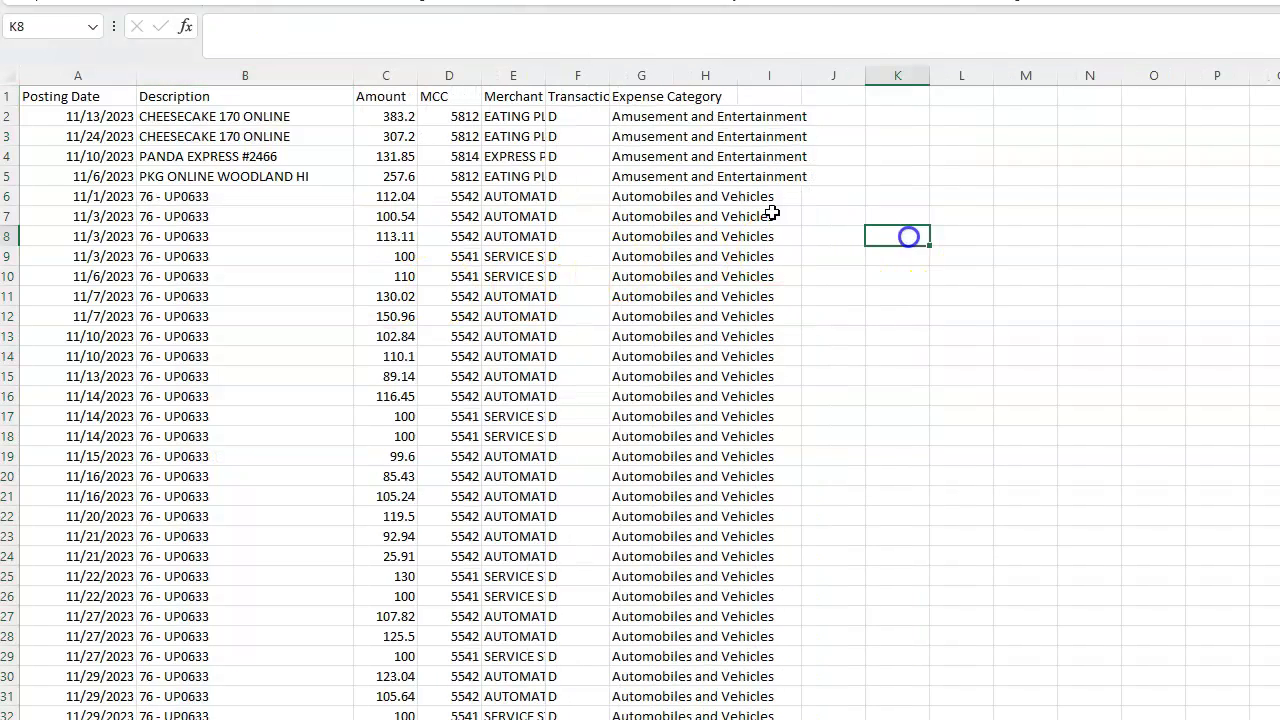
- Remove columns D through K, from MCC through Expense Category, keeping only Posting Date, Description and Amount
{"action": "left_click", "coordinate": [440, 75]}
{"action": "left_click_drag", "start_coordinate": [440, 75], "coordinate": [871, 146]}
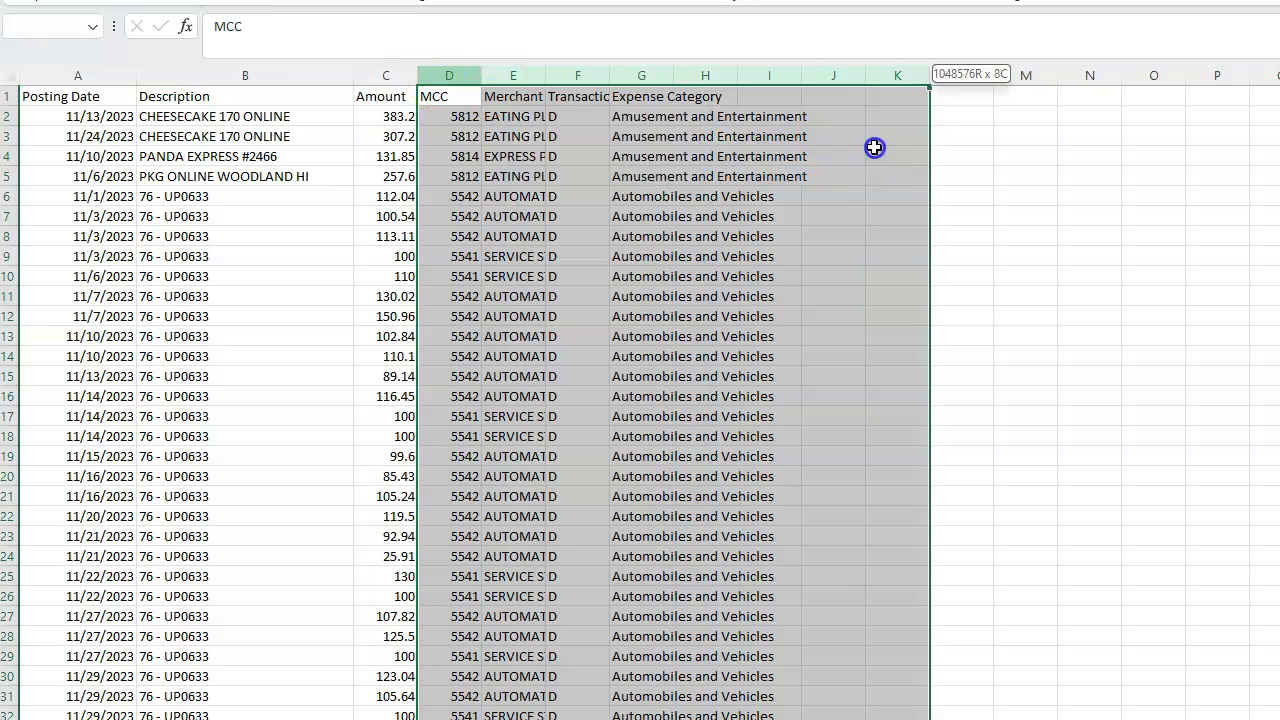
{"action": "right_click", "coordinate": [868, 517]}
{"action": "left_click", "coordinate": [938, 361]}
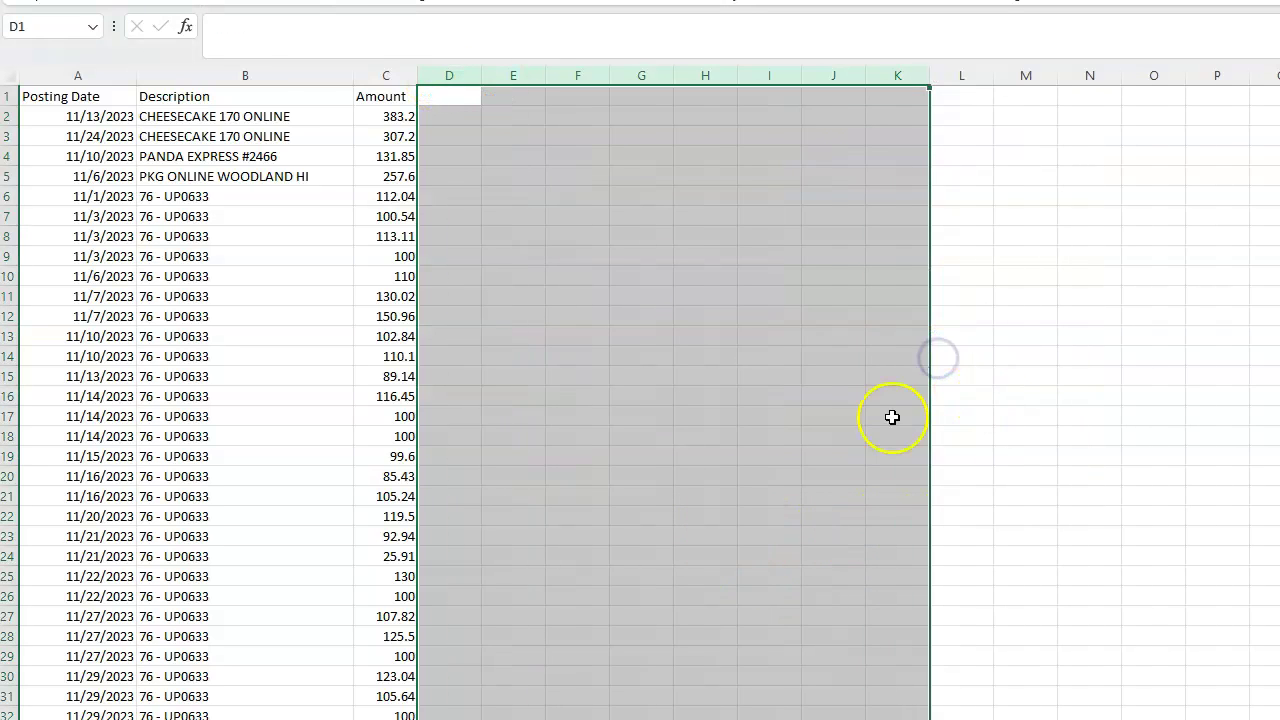
{"action": "left_click", "coordinate": [1030, 315]}
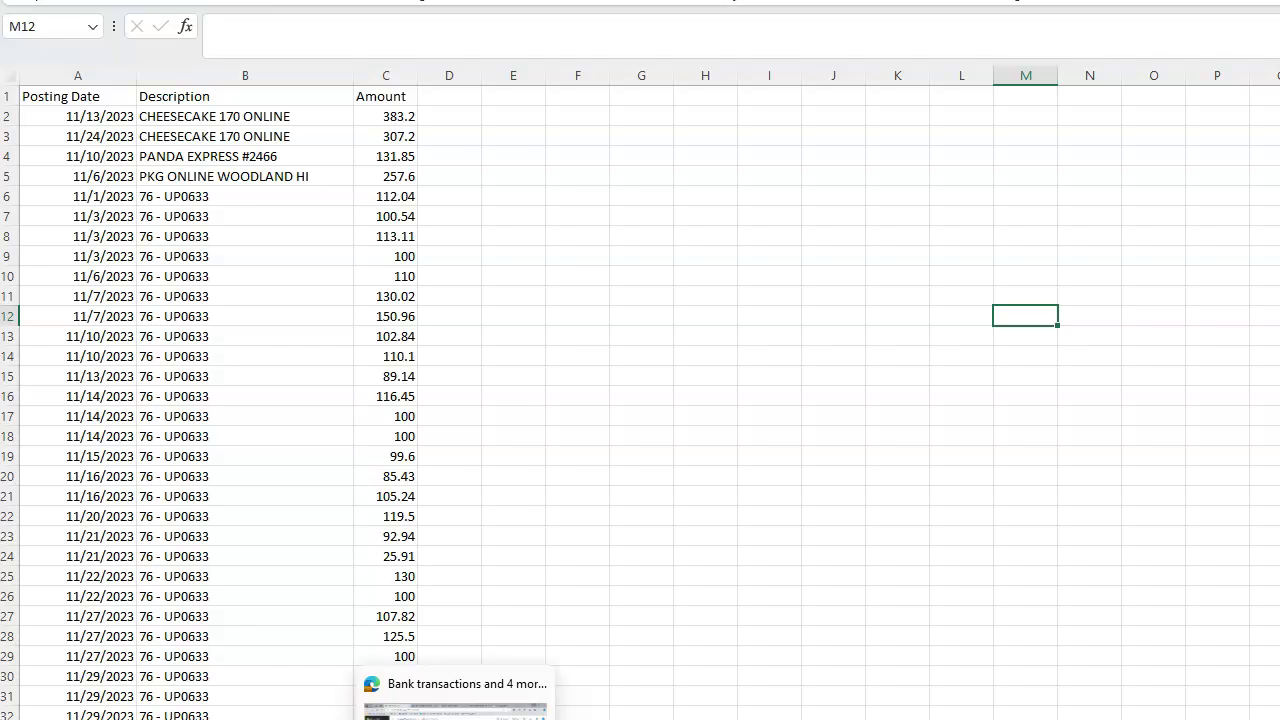
- Switch to the QuickBooks bank transactions page in the browser and start an upload from file
{"action": "left_click", "coordinate": [470, 688]}
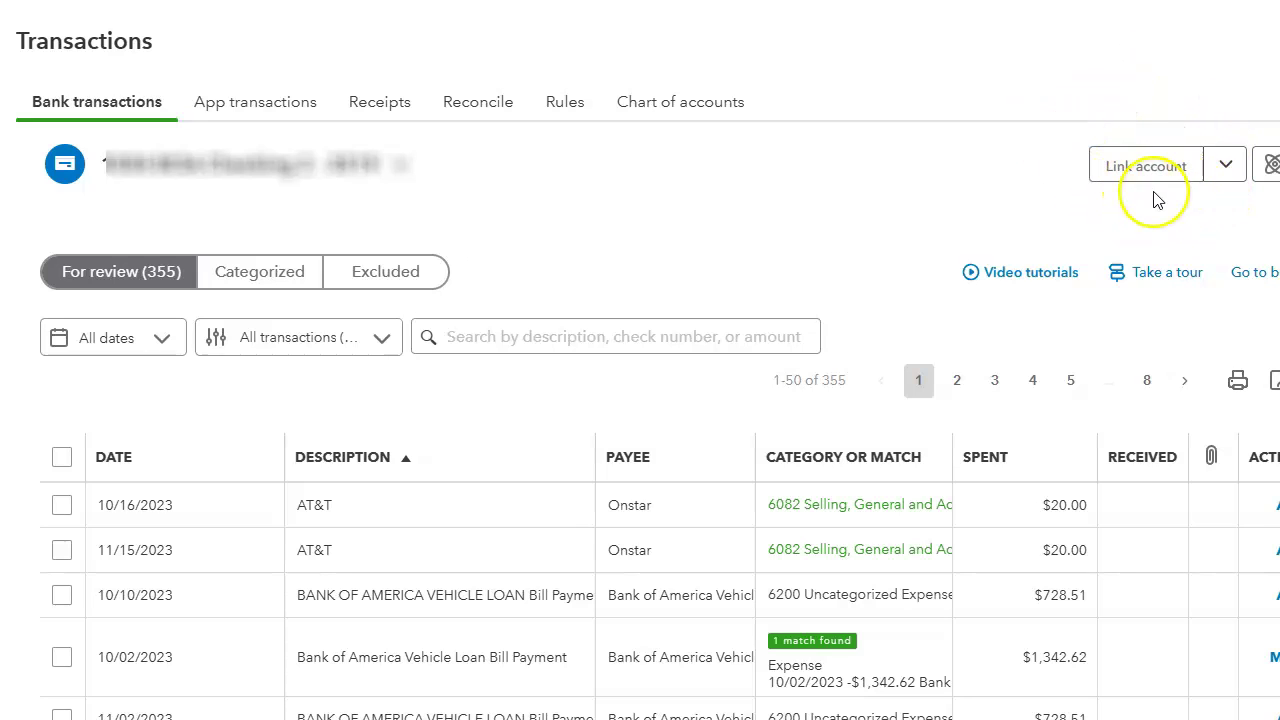
{"action": "left_click", "coordinate": [1227, 170]}
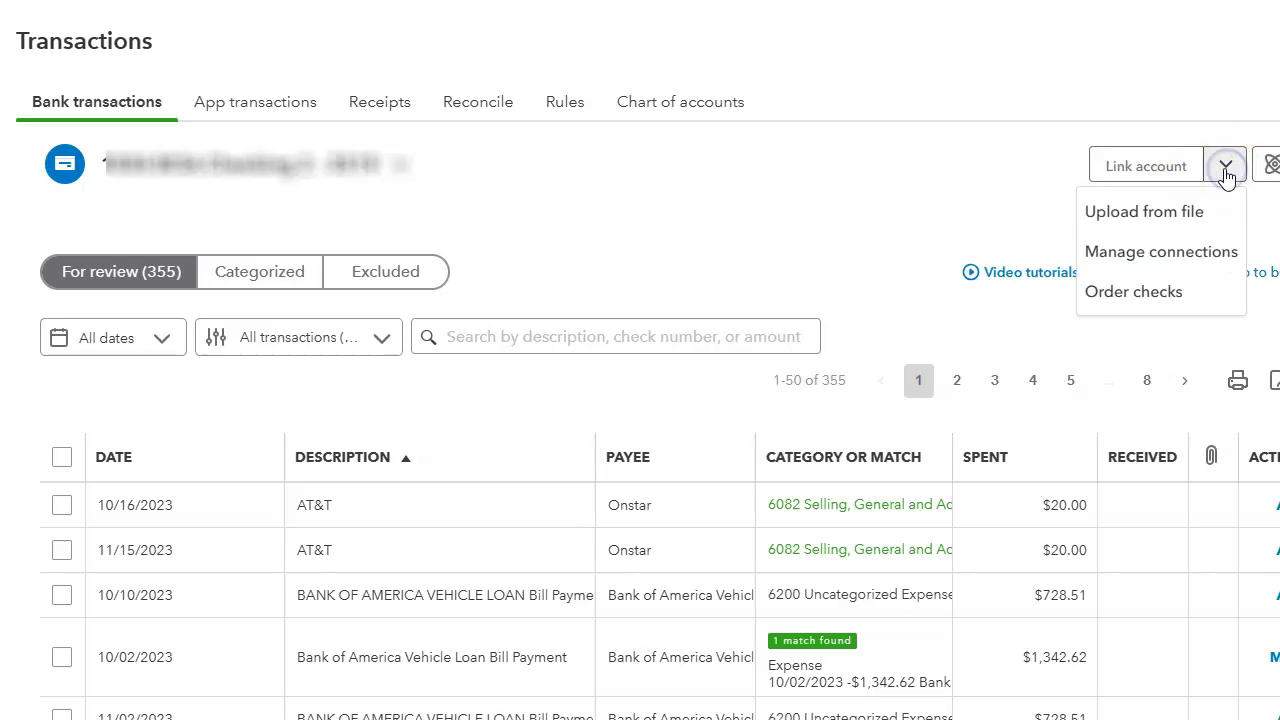
{"action": "left_click", "coordinate": [1155, 219]}
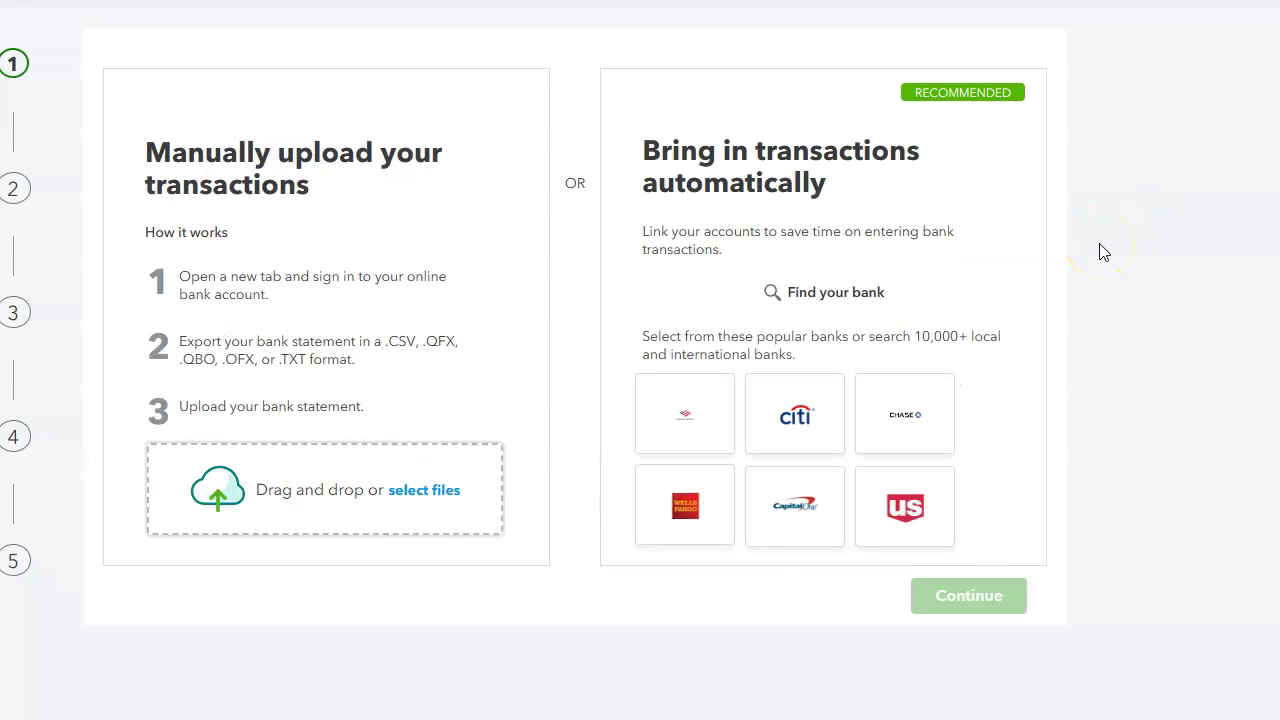
- Choose the file 11.csv for manual upload and continue to the account selection
{"action": "left_click", "coordinate": [416, 500]}
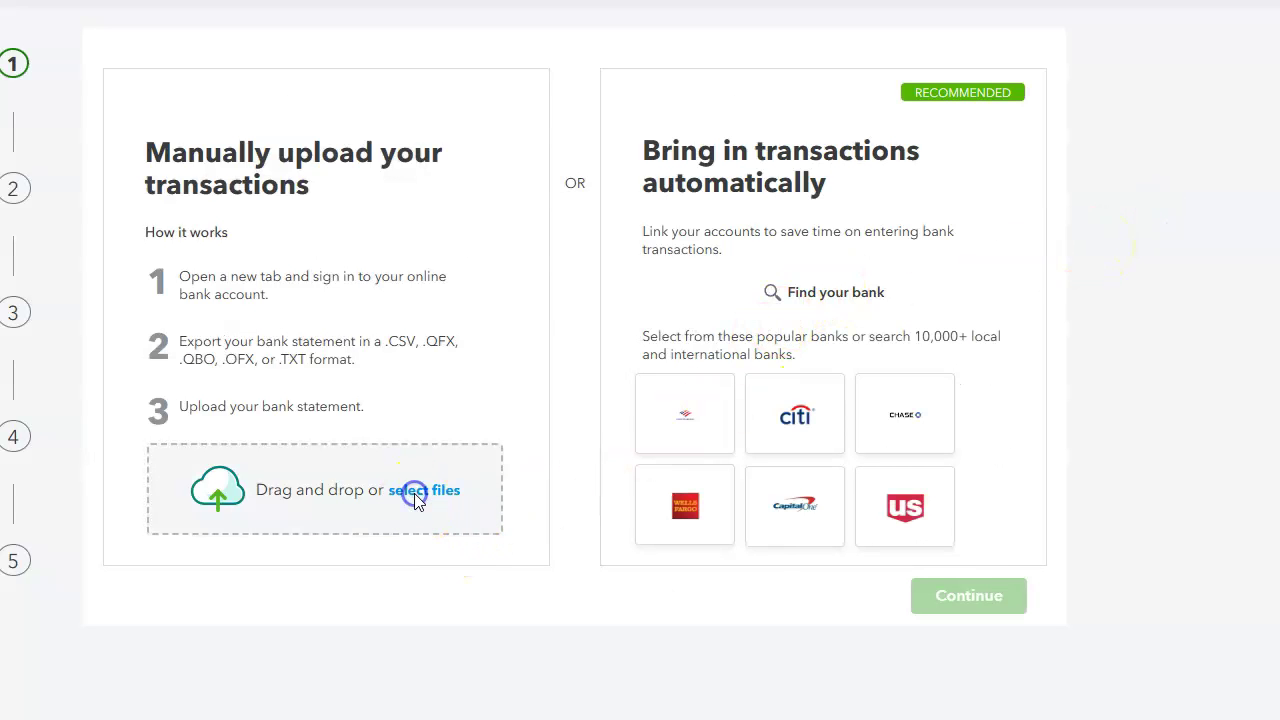
{"action": "left_click", "coordinate": [223, 71]}
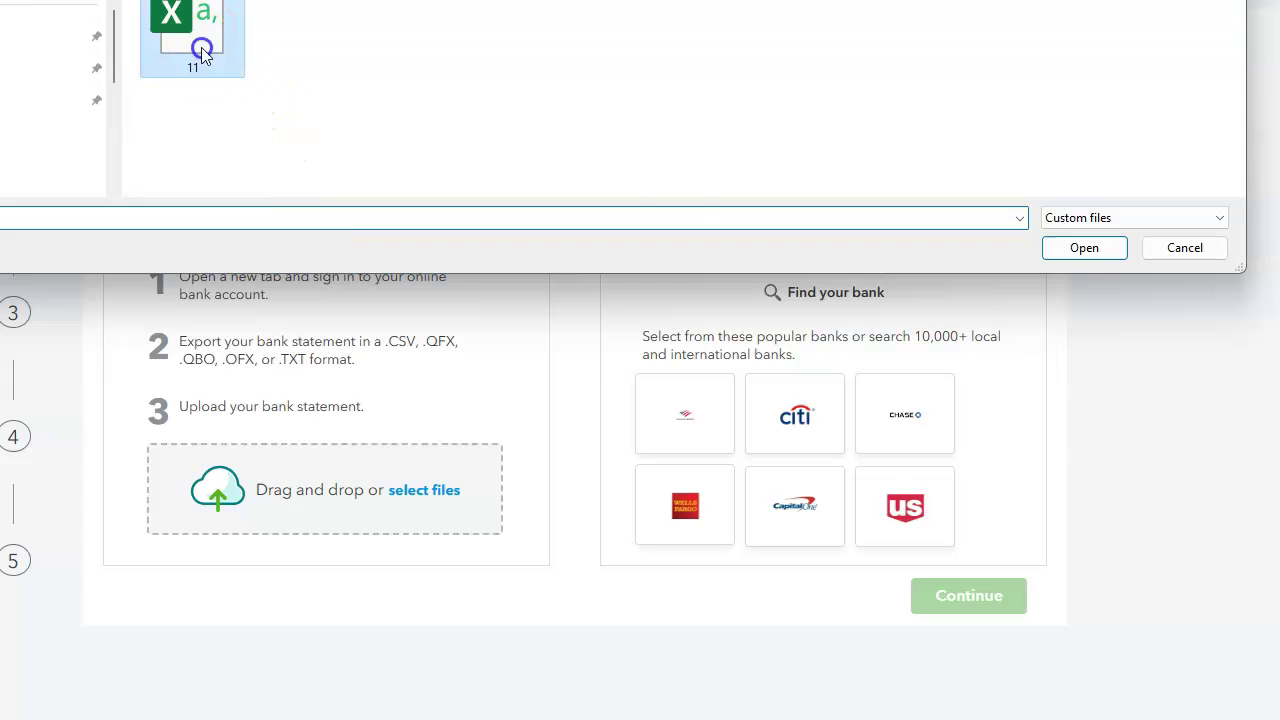
{"action": "double_click", "coordinate": [201, 47]}
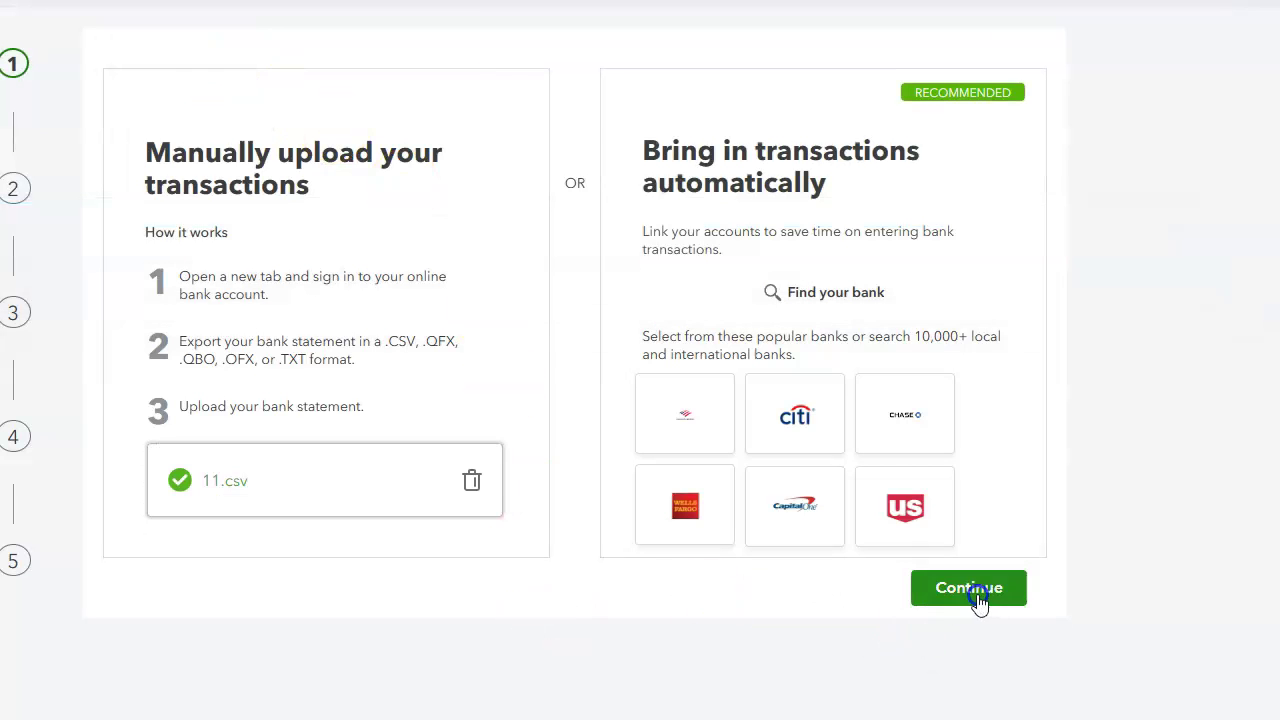
{"action": "left_click", "coordinate": [978, 595]}
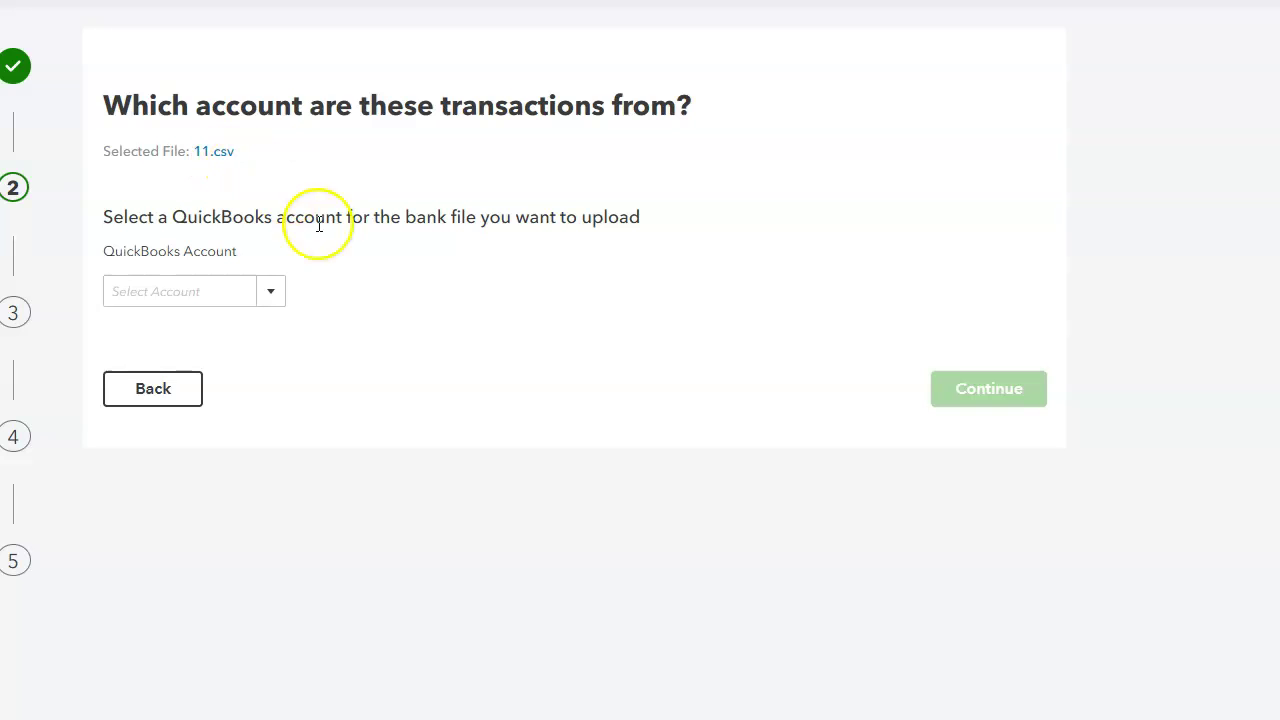
- Assign the file to the second listed credit card account (BOA) and continue to the file setup
{"action": "left_click", "coordinate": [266, 297]}
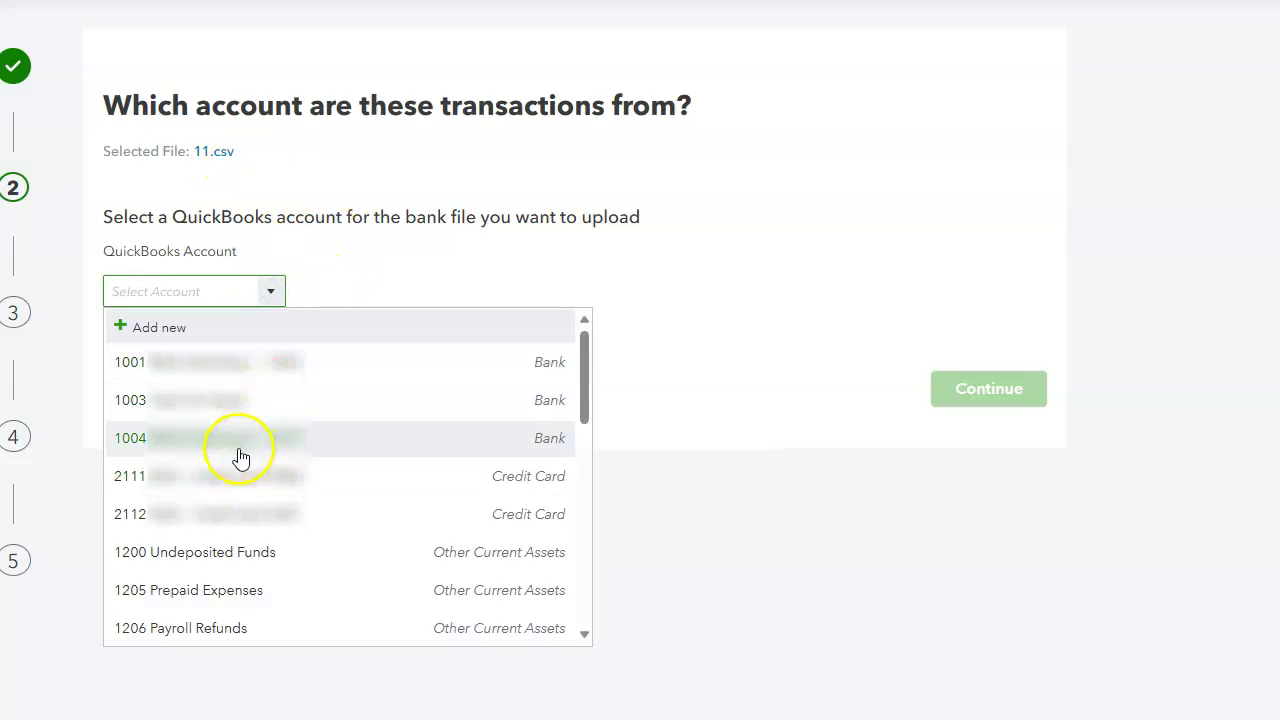
{"action": "left_click", "coordinate": [246, 512]}
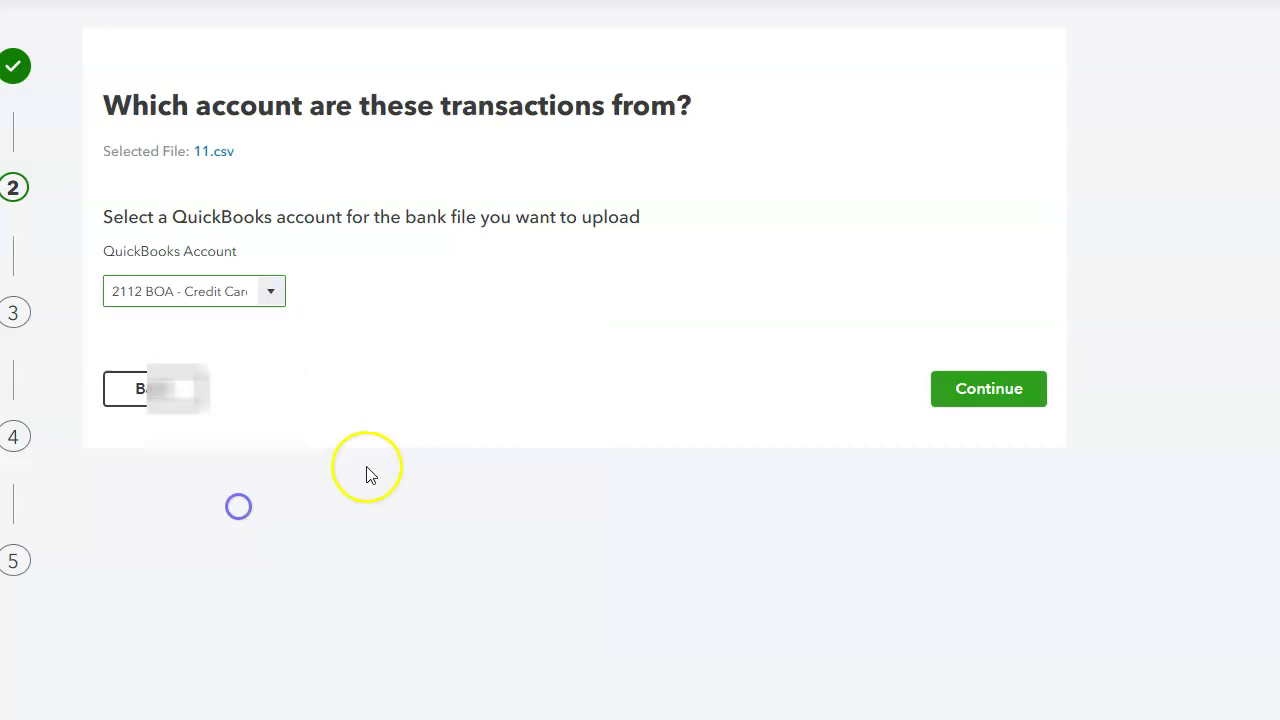
{"action": "left_click", "coordinate": [1000, 392]}
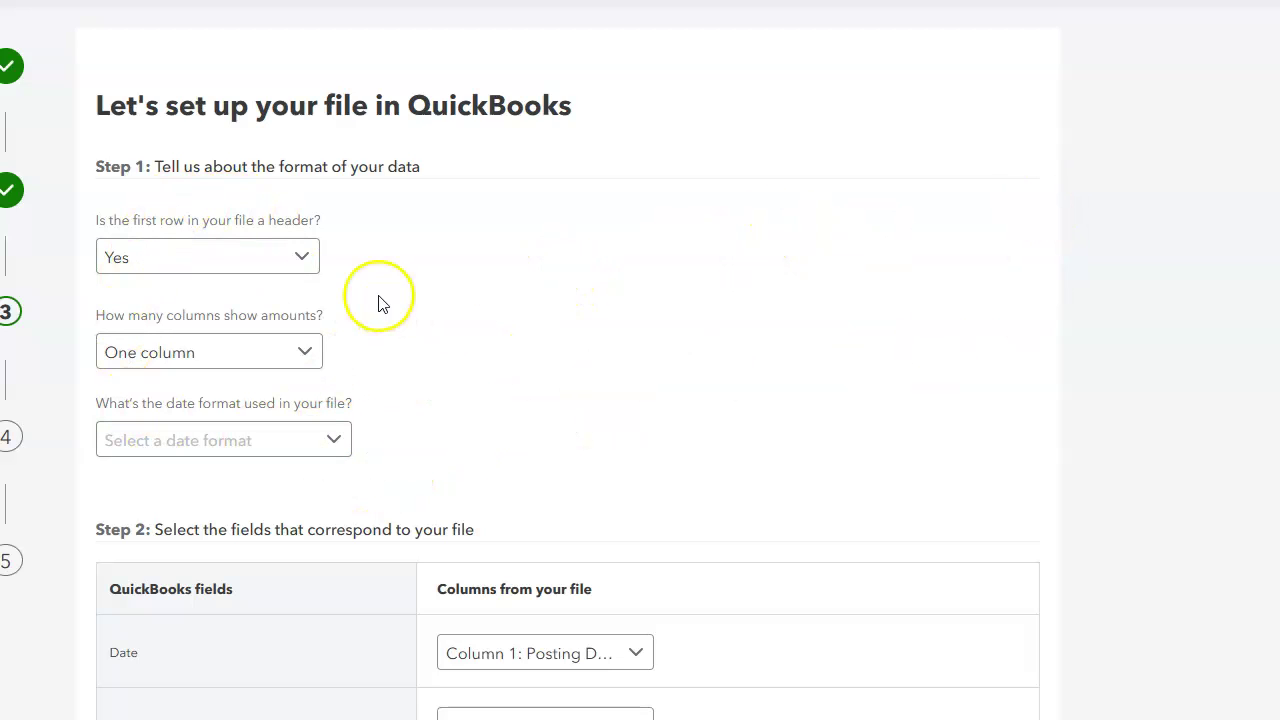
- Set up the file with a header row, one amount column and date format MM/dd/yyyy, and proceed to transaction verification
{"action": "left_click", "coordinate": [157, 269]}
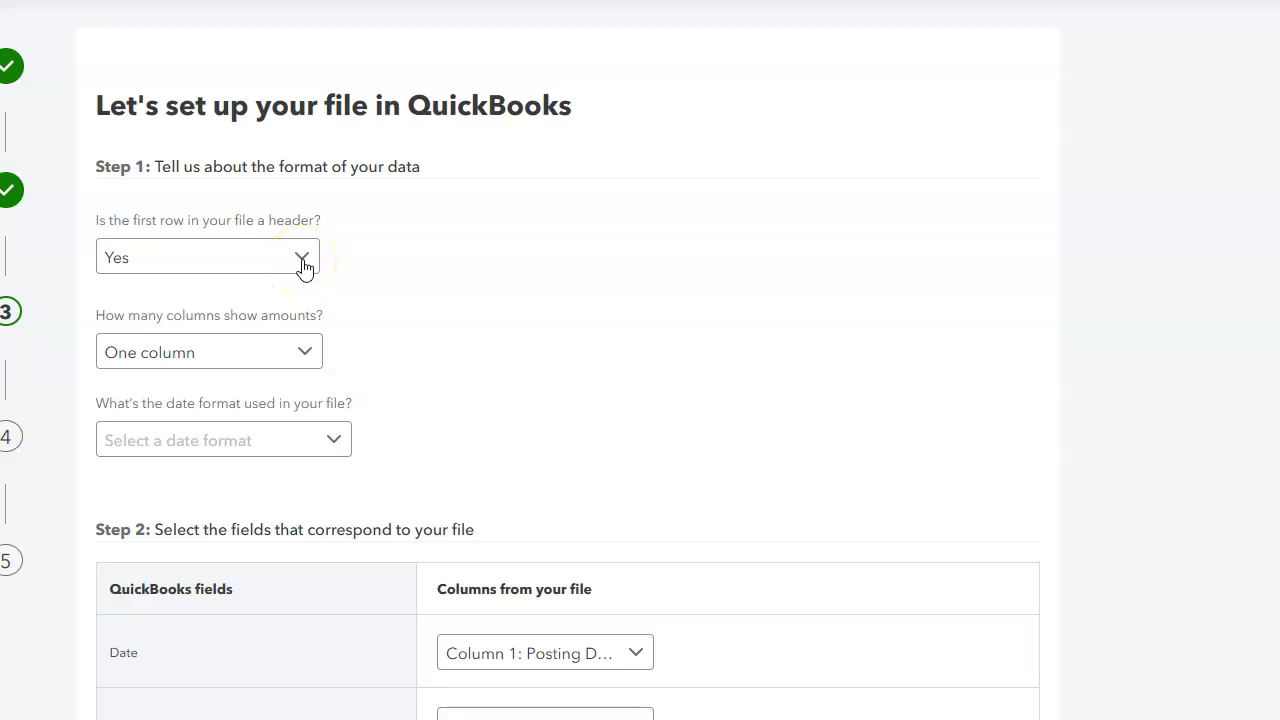
{"action": "left_click", "coordinate": [286, 360]}
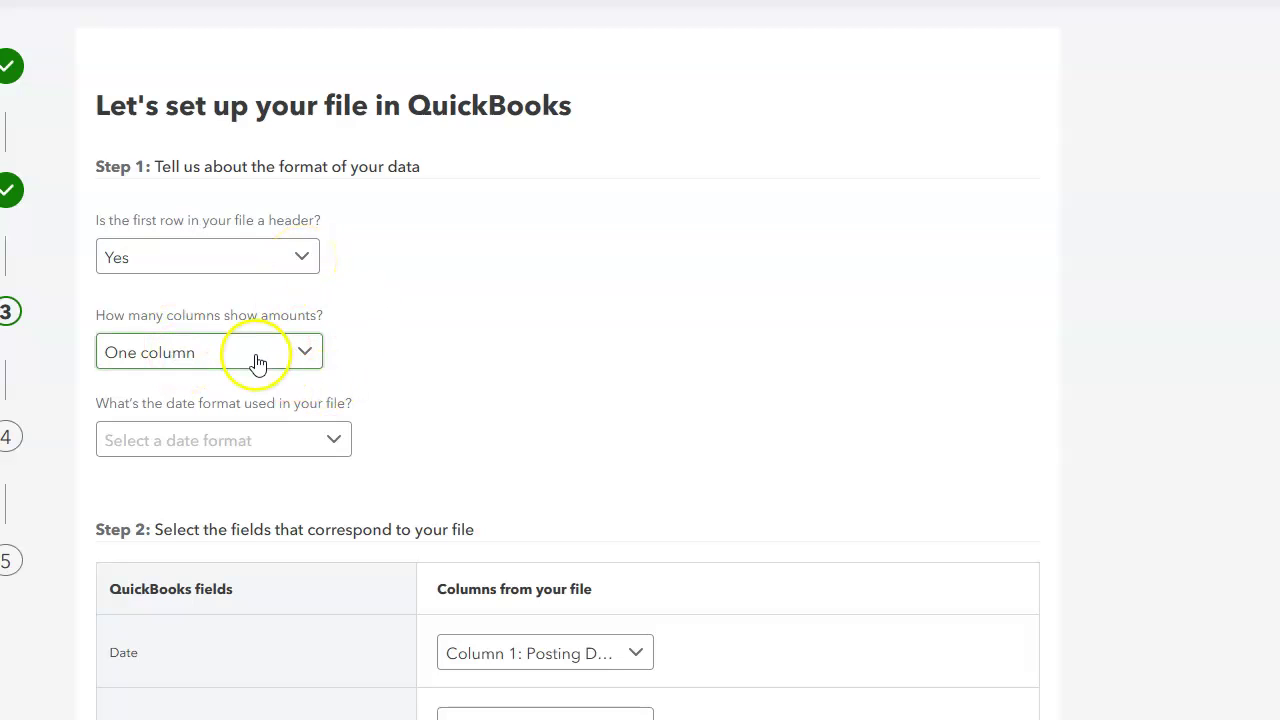
{"action": "left_click", "coordinate": [323, 438]}
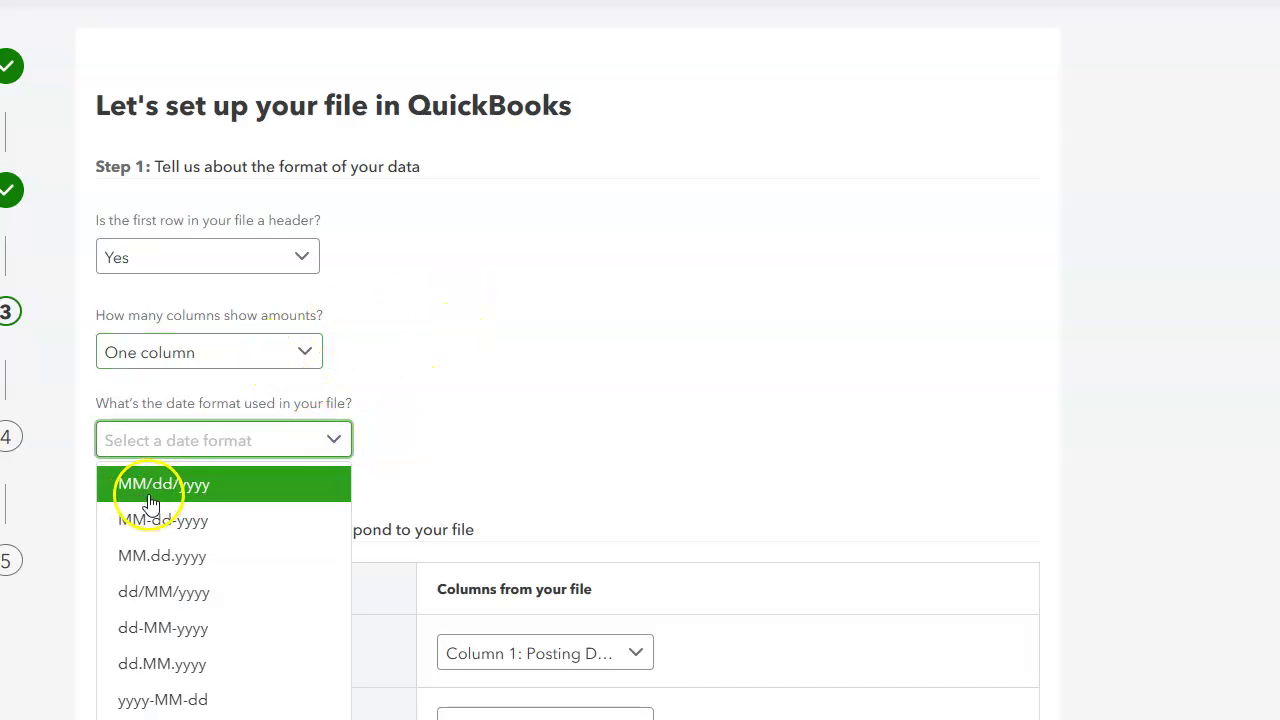
{"action": "left_click", "coordinate": [168, 485]}
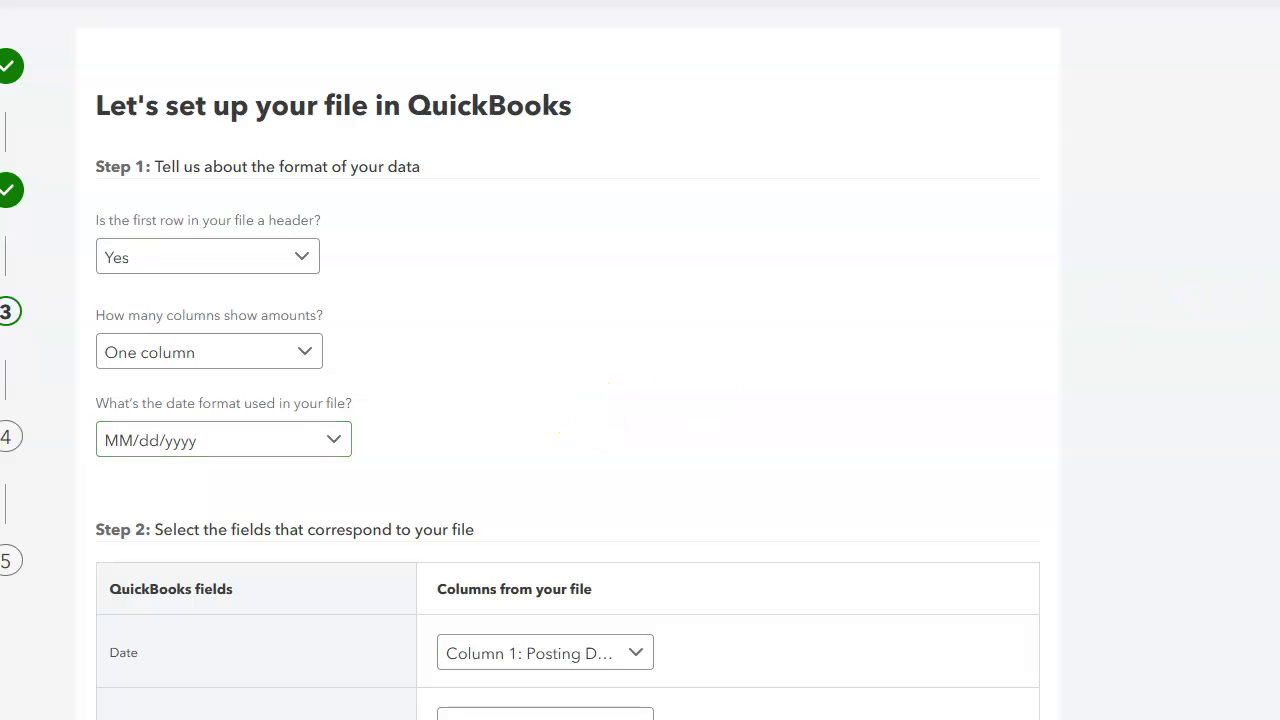
{"action": "scroll", "coordinate": [567, 380], "scroll_direction": "down", "scroll_amount": 3}
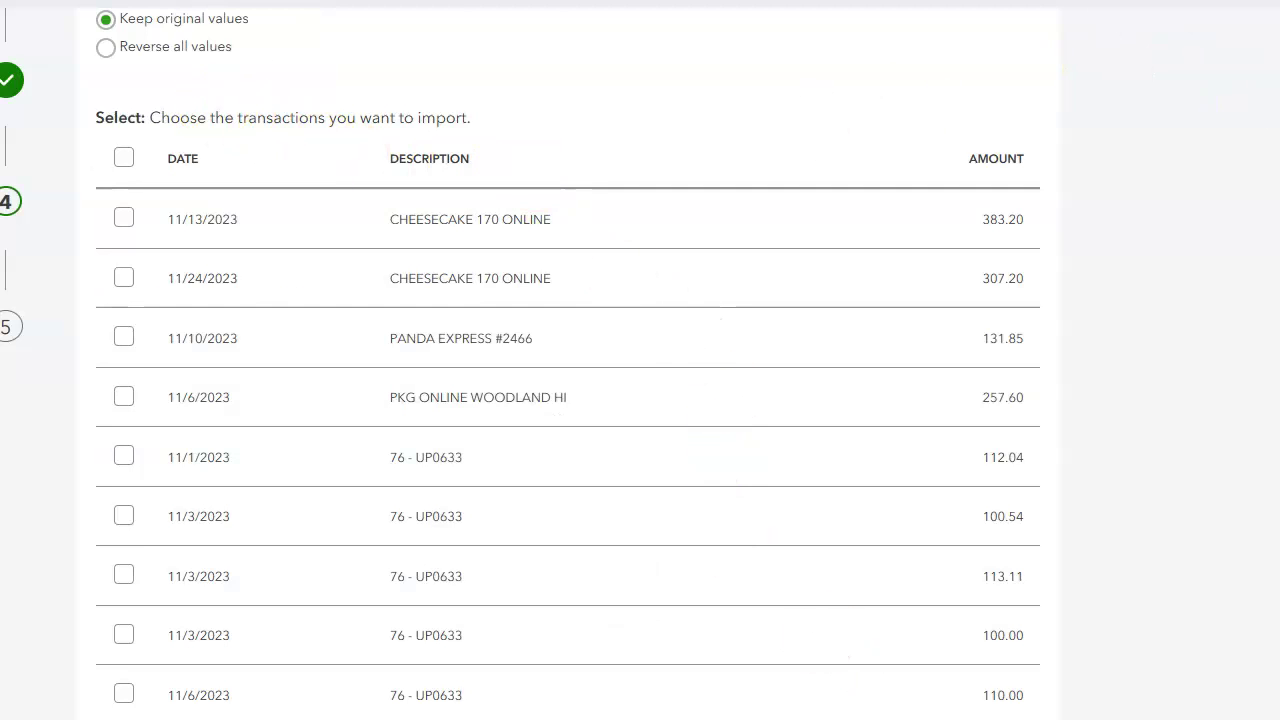
- Set the import to reverse all values and review the transaction amounts down to the end of the list
{"action": "scroll", "coordinate": [1150, 100], "scroll_direction": "up", "scroll_amount": 3}
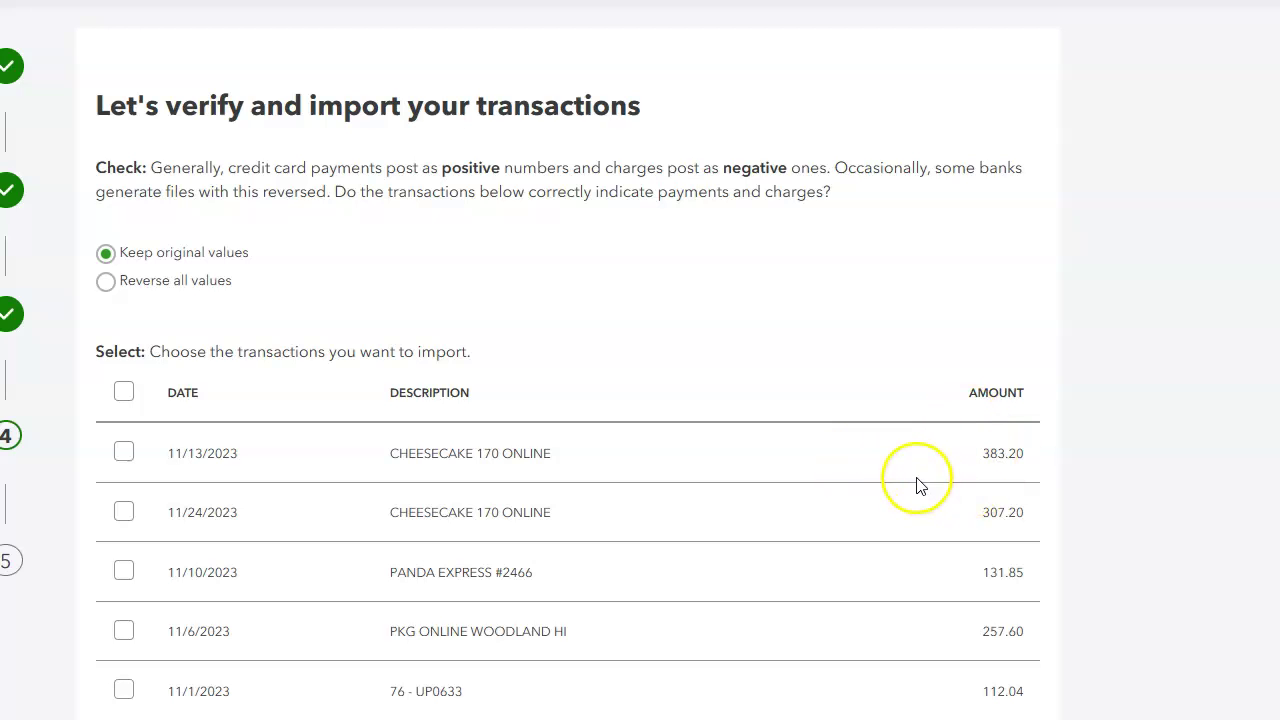
{"action": "left_click", "coordinate": [106, 282]}
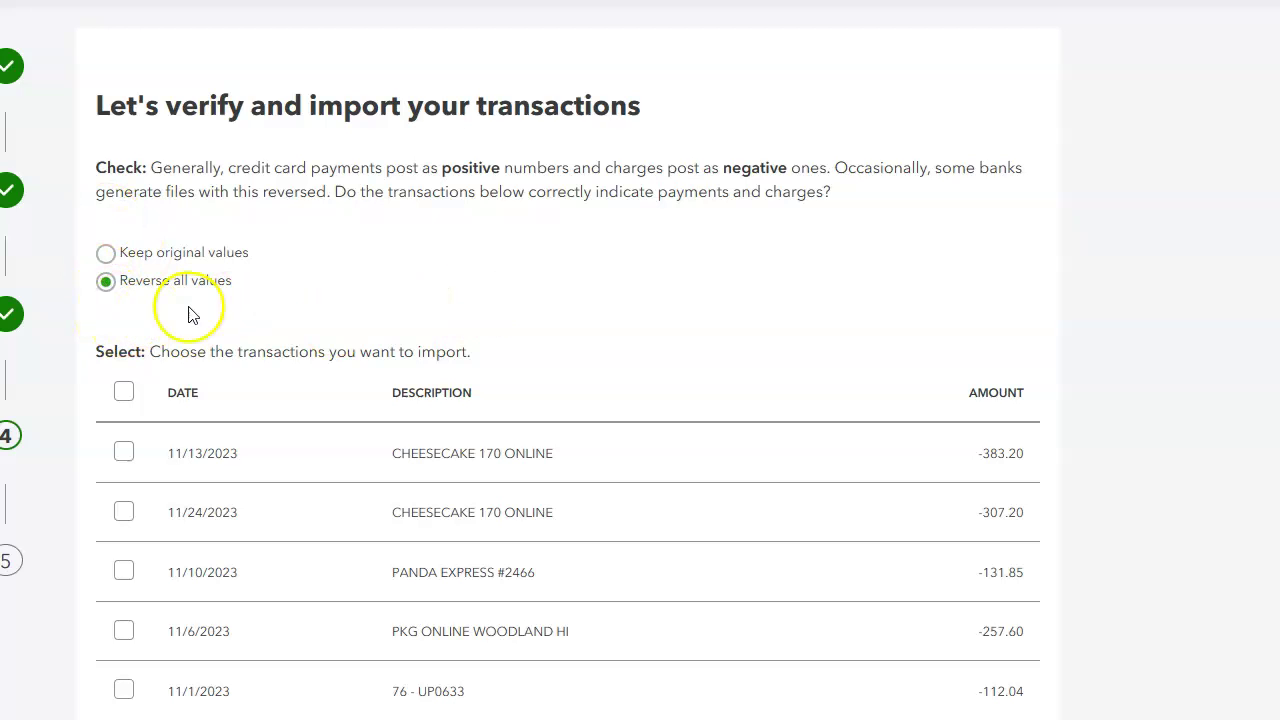
{"action": "scroll", "coordinate": [862, 365], "scroll_direction": "down", "scroll_amount": 6}
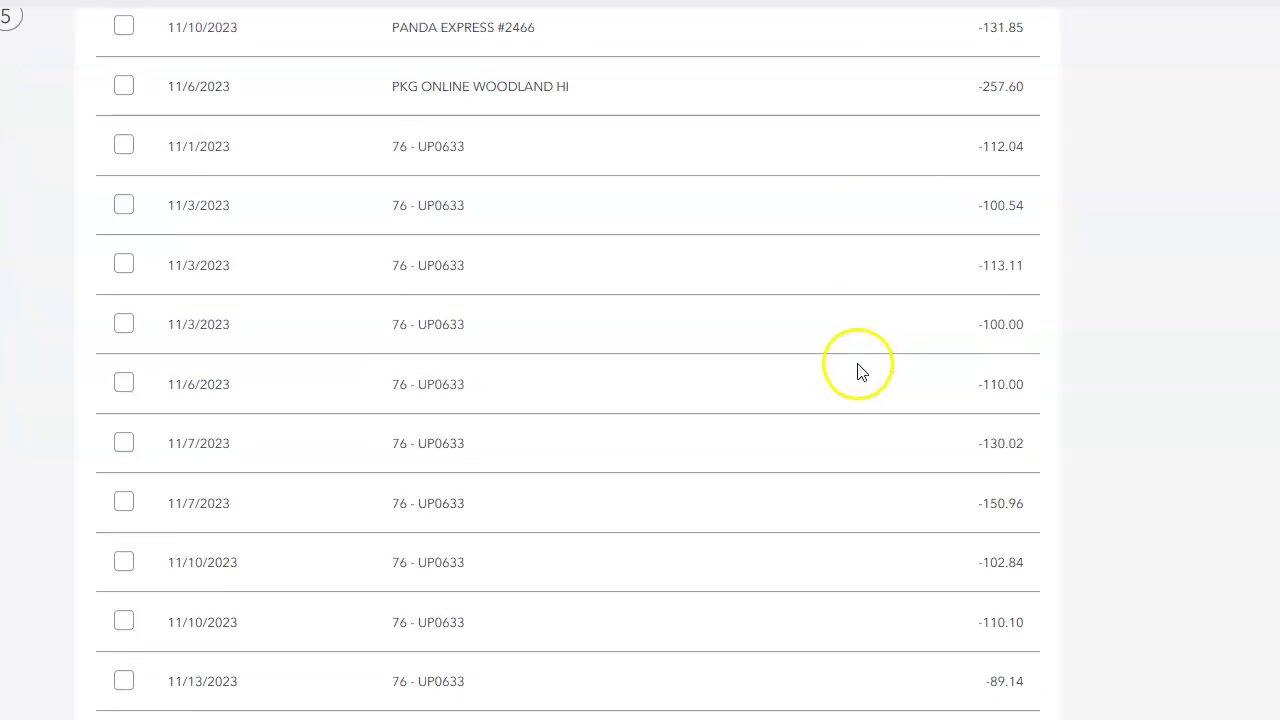
{"action": "scroll", "coordinate": [858, 370], "scroll_direction": "down", "scroll_amount": 6}
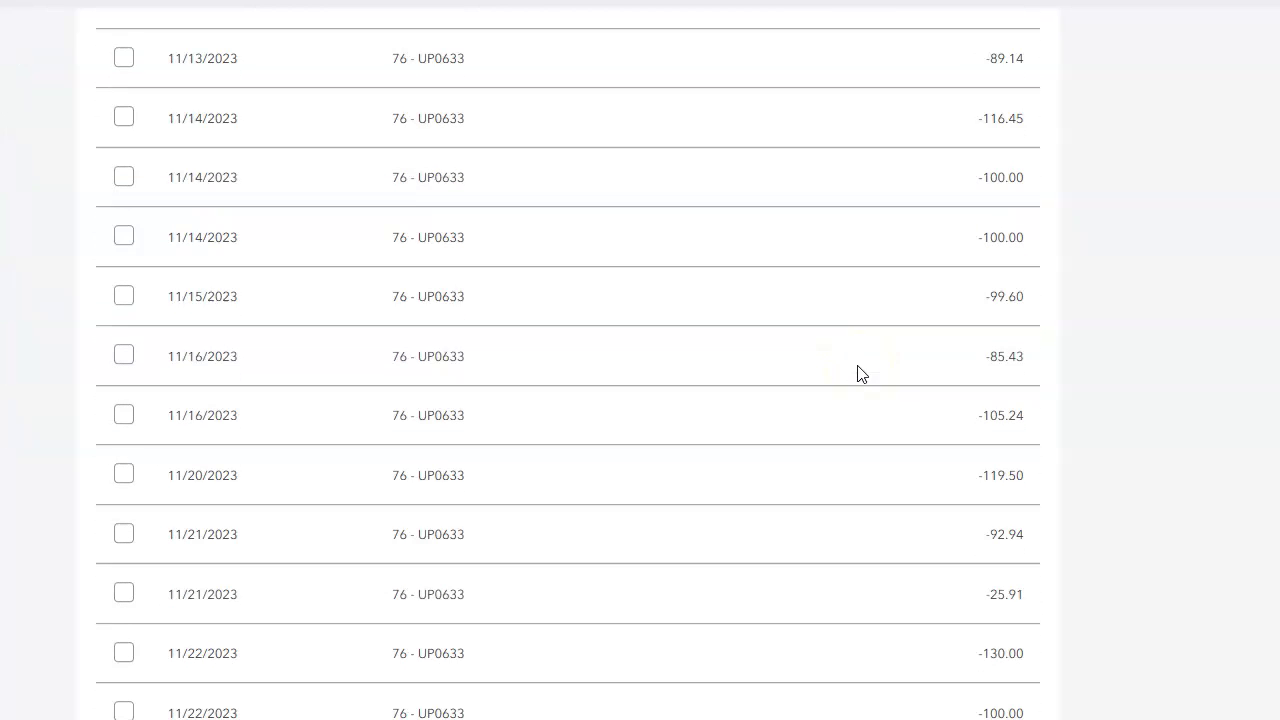
{"action": "scroll", "coordinate": [1048, 350], "scroll_direction": "down", "scroll_amount": 3}
{"action": "scroll", "coordinate": [1048, 350], "scroll_direction": "down", "scroll_amount": 20}
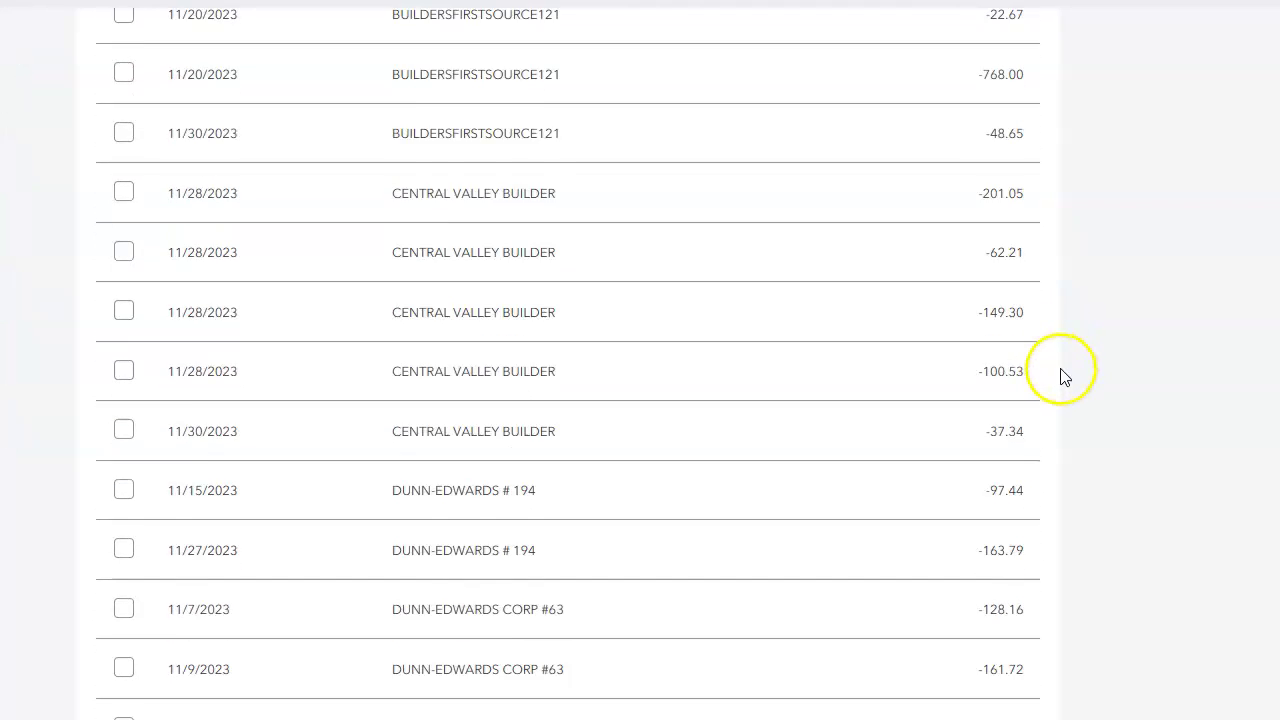
{"action": "scroll", "coordinate": [1090, 377], "scroll_direction": "down", "scroll_amount": 12}
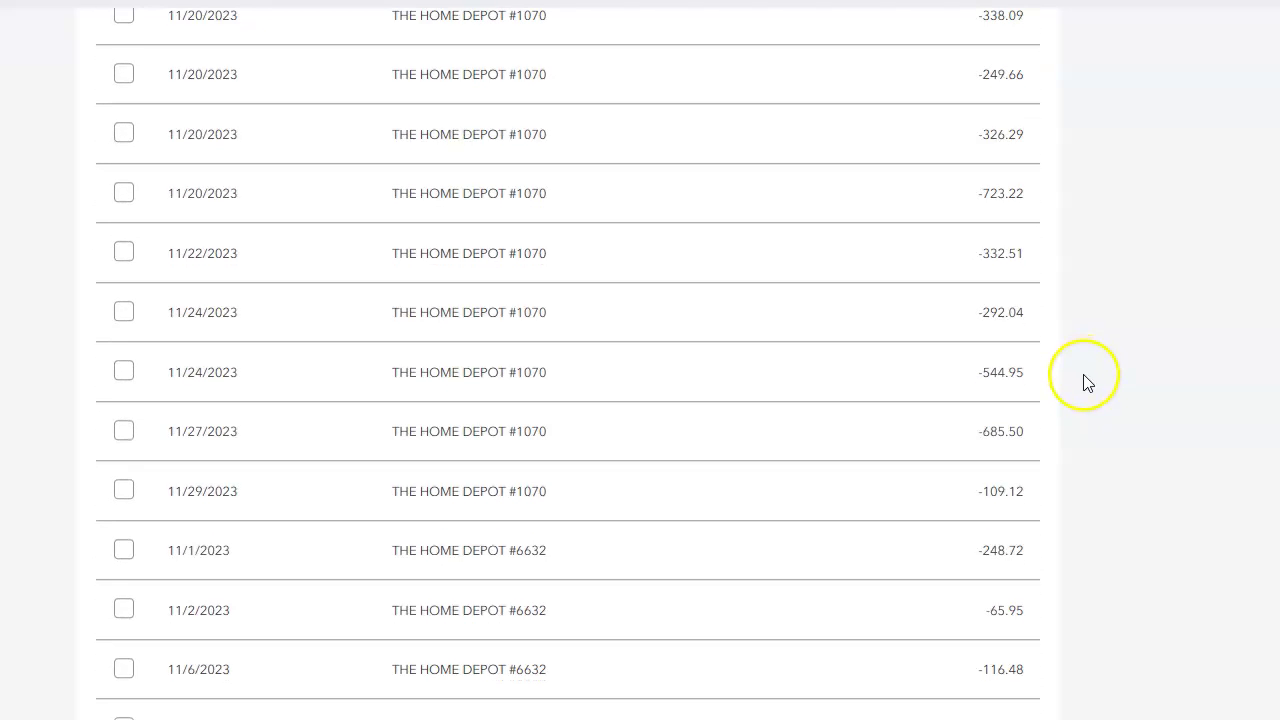
{"action": "scroll", "coordinate": [1088, 383], "scroll_direction": "down", "scroll_amount": 6}
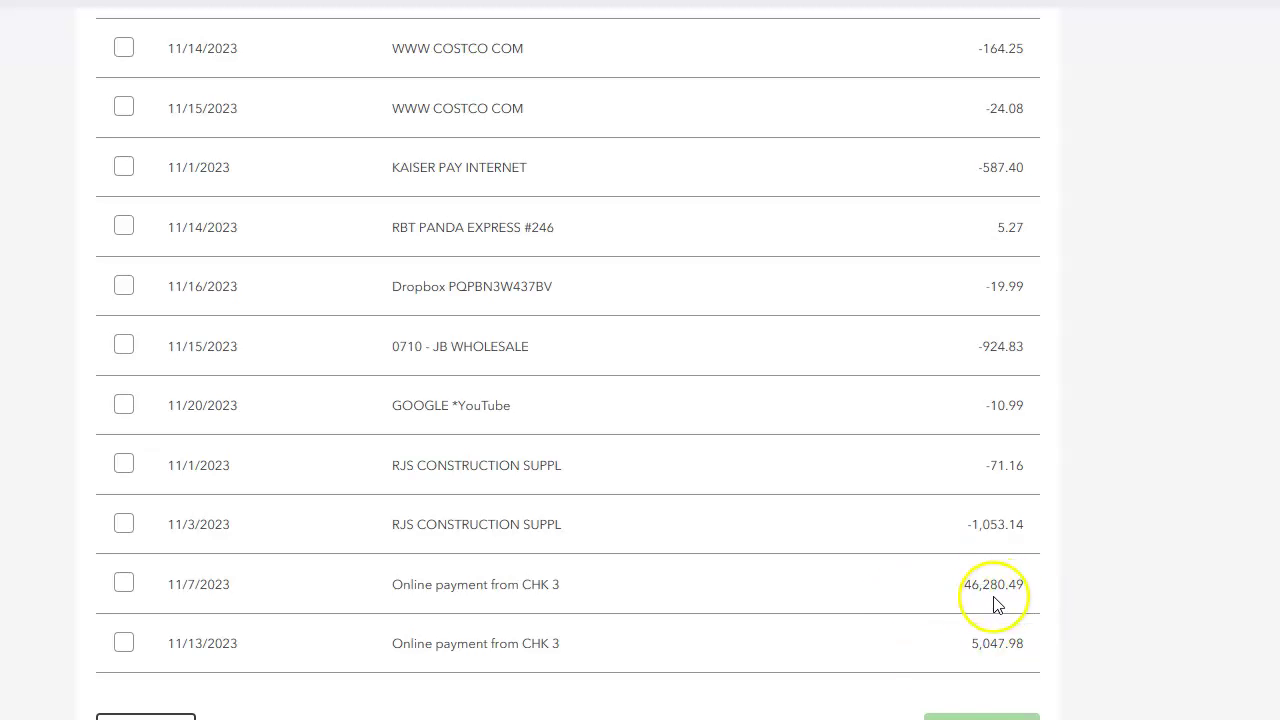
- Select all transactions in the verification list for import, continue, and confirm importing them with the chosen fields
{"action": "scroll", "coordinate": [520, 429], "scroll_direction": "up", "scroll_amount": 20}
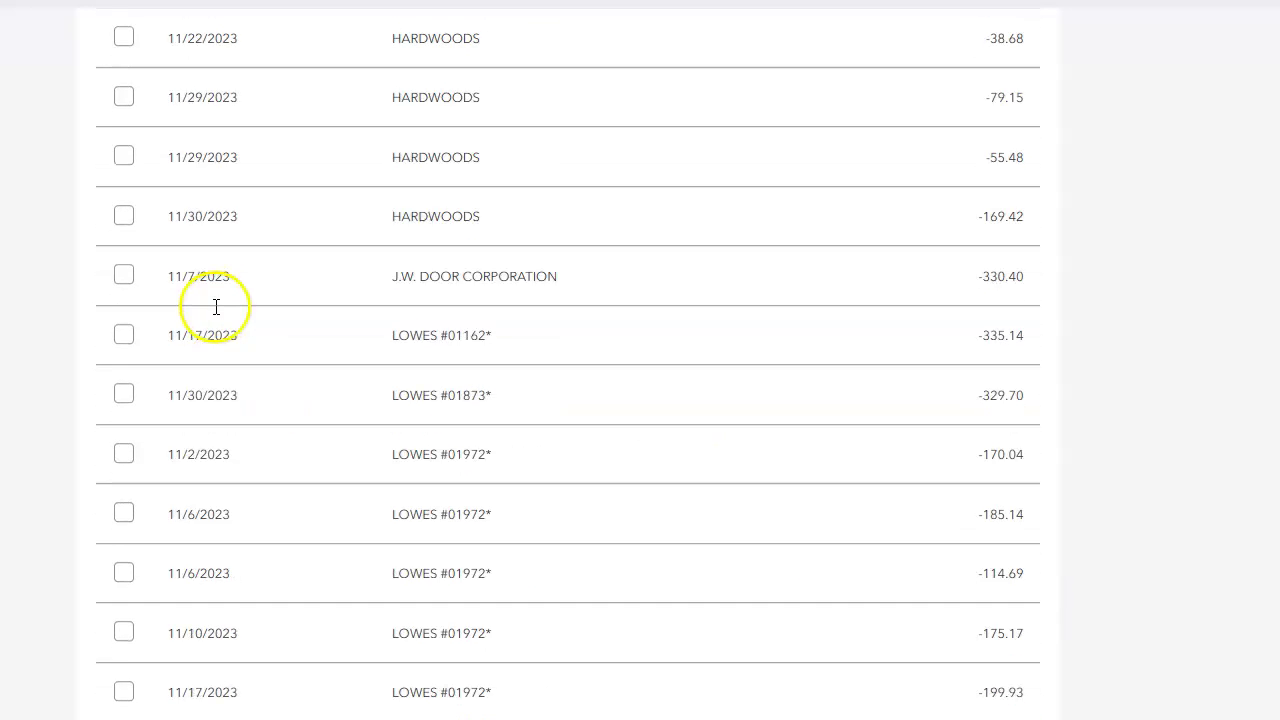
{"action": "scroll", "coordinate": [230, 300], "scroll_direction": "up", "scroll_amount": 4}
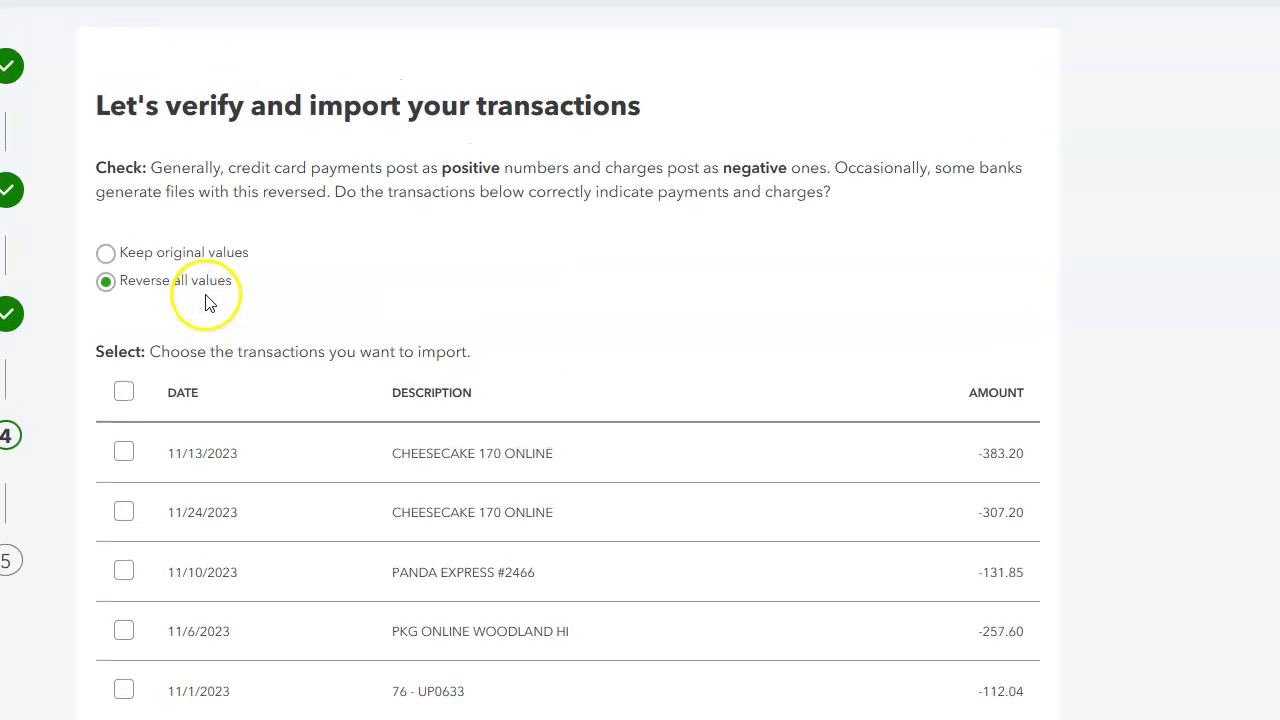
{"action": "left_click", "coordinate": [123, 392]}
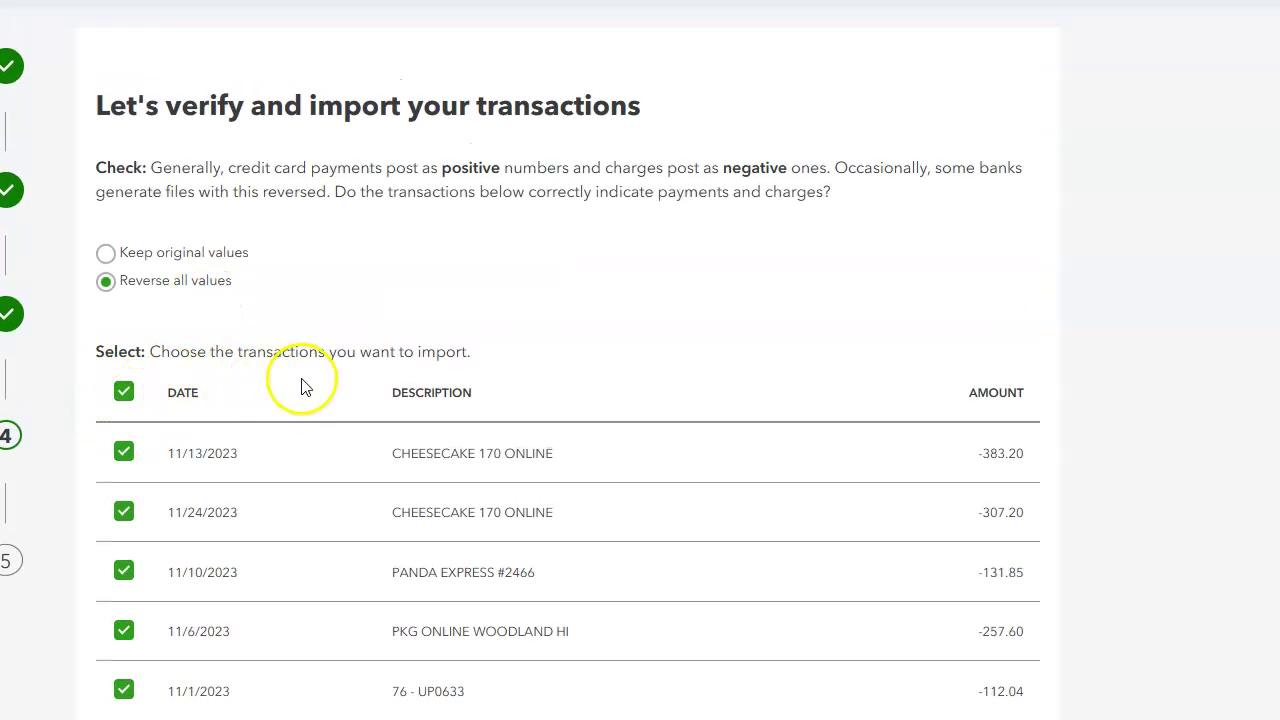
{"action": "scroll", "coordinate": [1000, 423], "scroll_direction": "down", "scroll_amount": 15}
{"action": "scroll", "coordinate": [1040, 425], "scroll_direction": "down", "scroll_amount": 12}
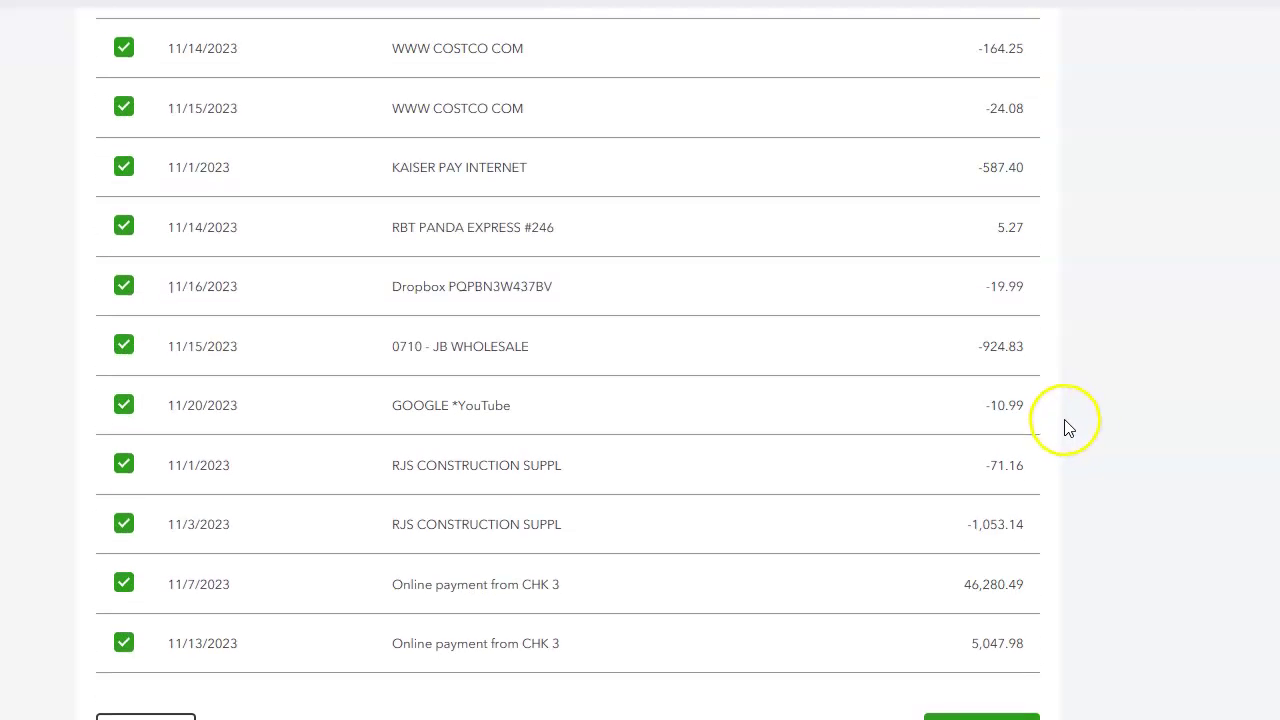
{"action": "left_click", "coordinate": [1010, 715]}
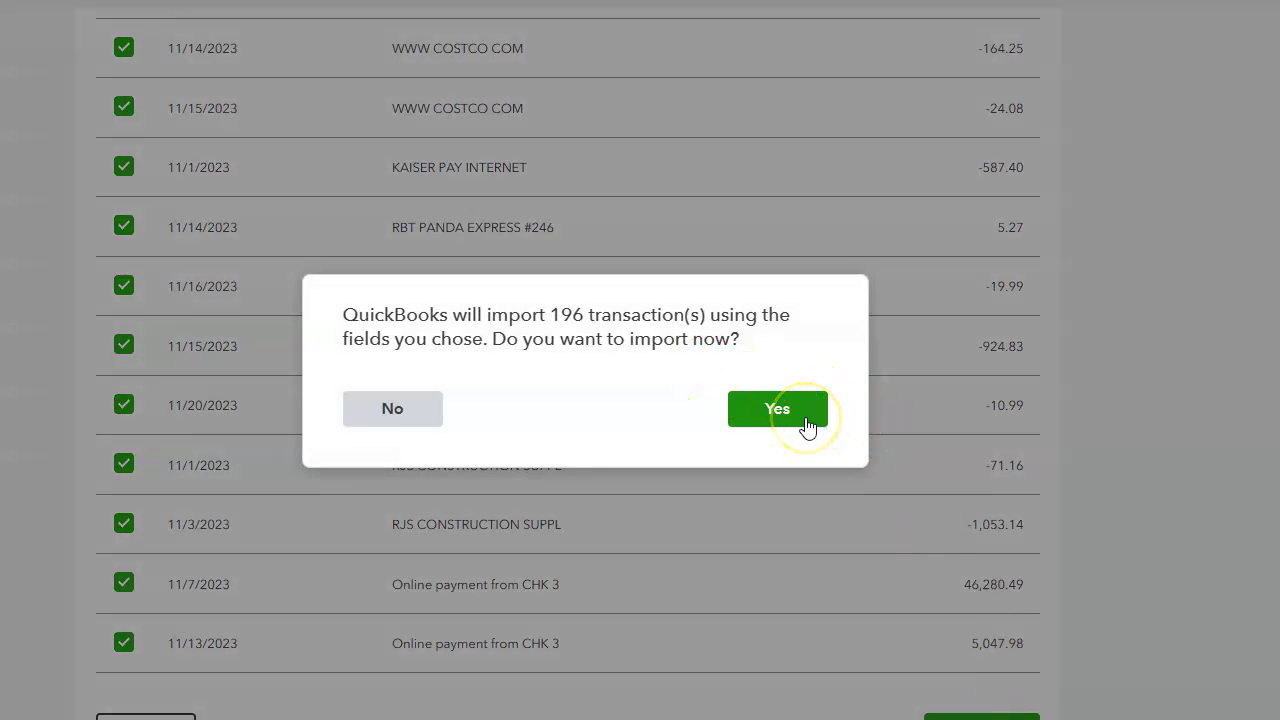
{"action": "left_click", "coordinate": [806, 422]}
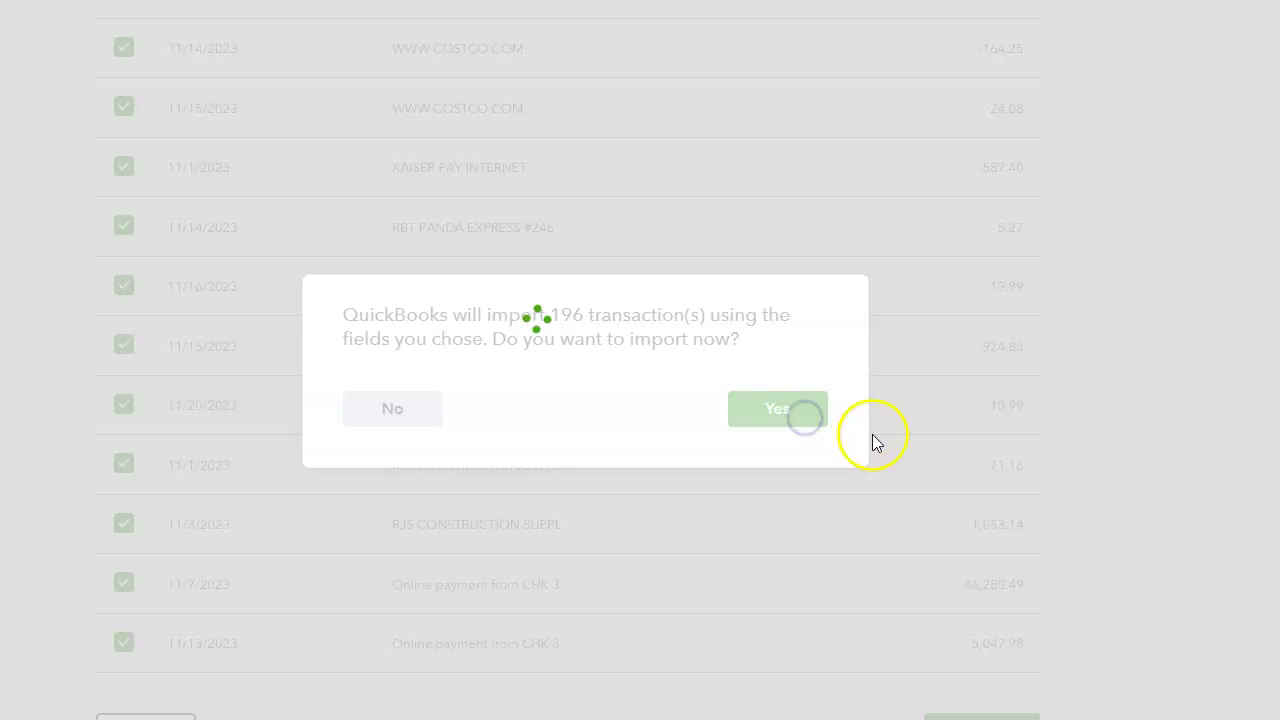